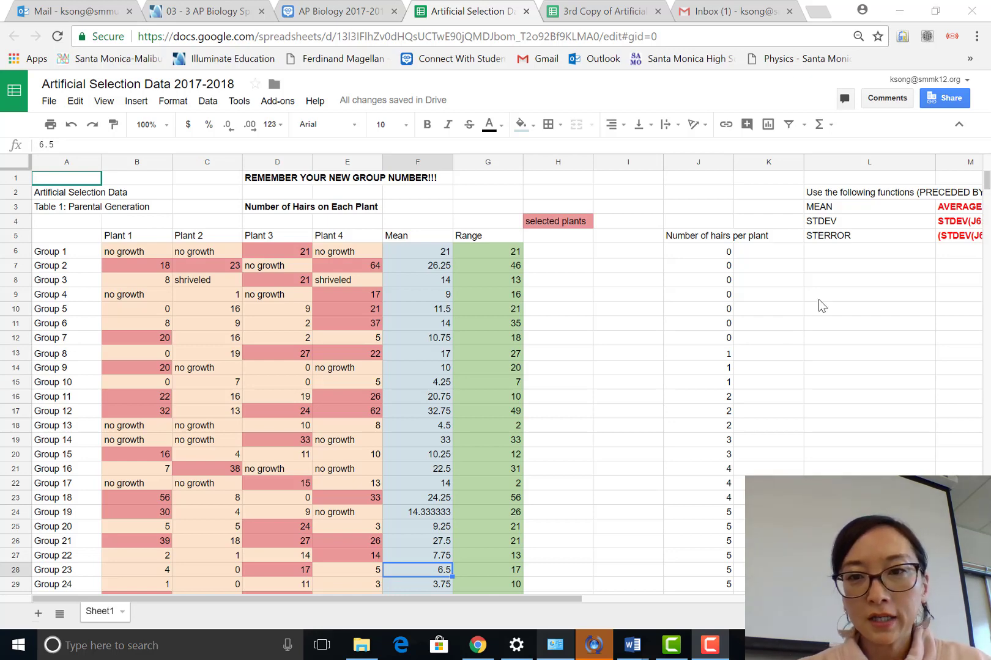
Copy the AVERAGE(J6:J85) formula text from cell M3.
scroll(822, 306, down, 2)
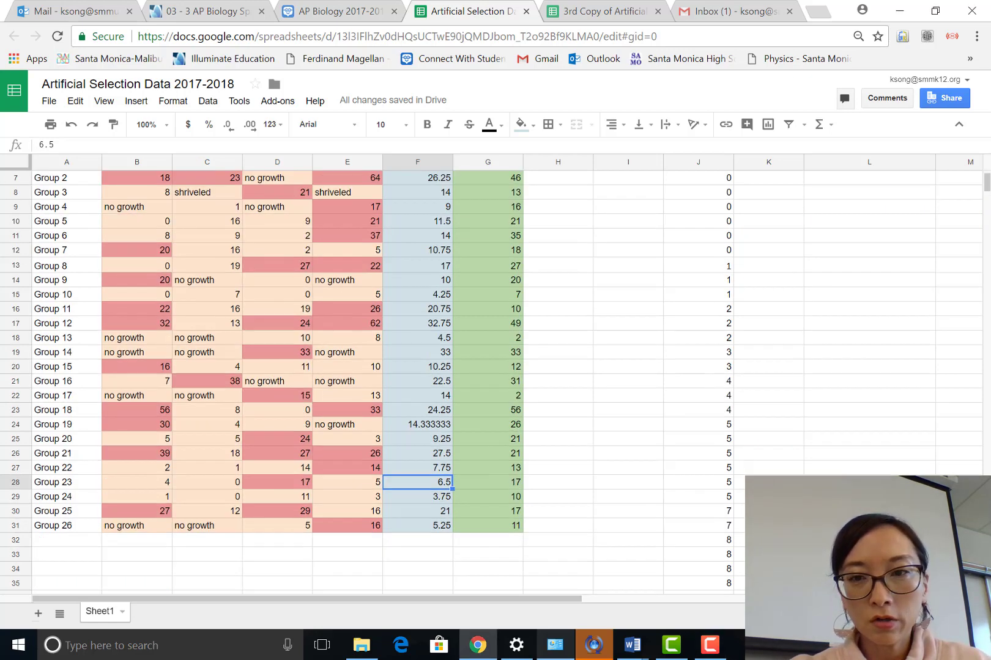
scroll(821, 306, down, 13)
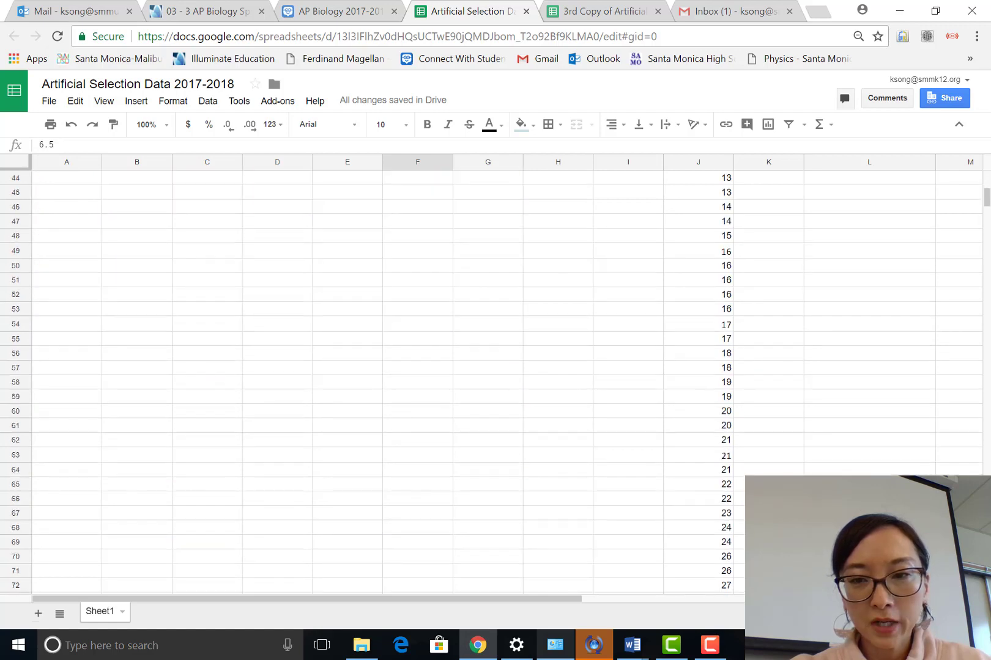
scroll(496, 379, down, 7)
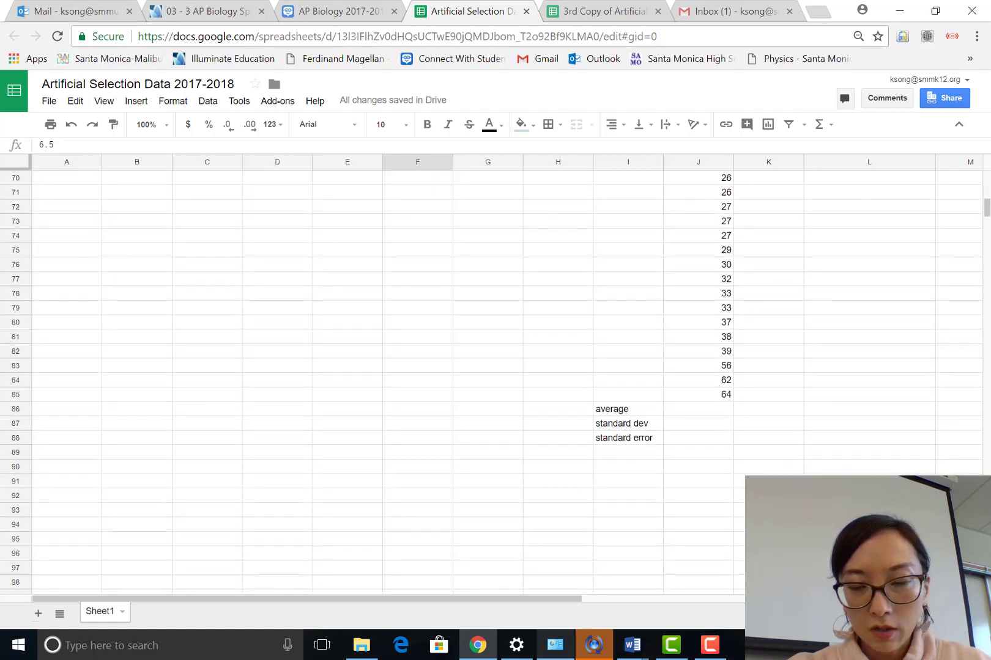
scroll(495, 379, up, 20)
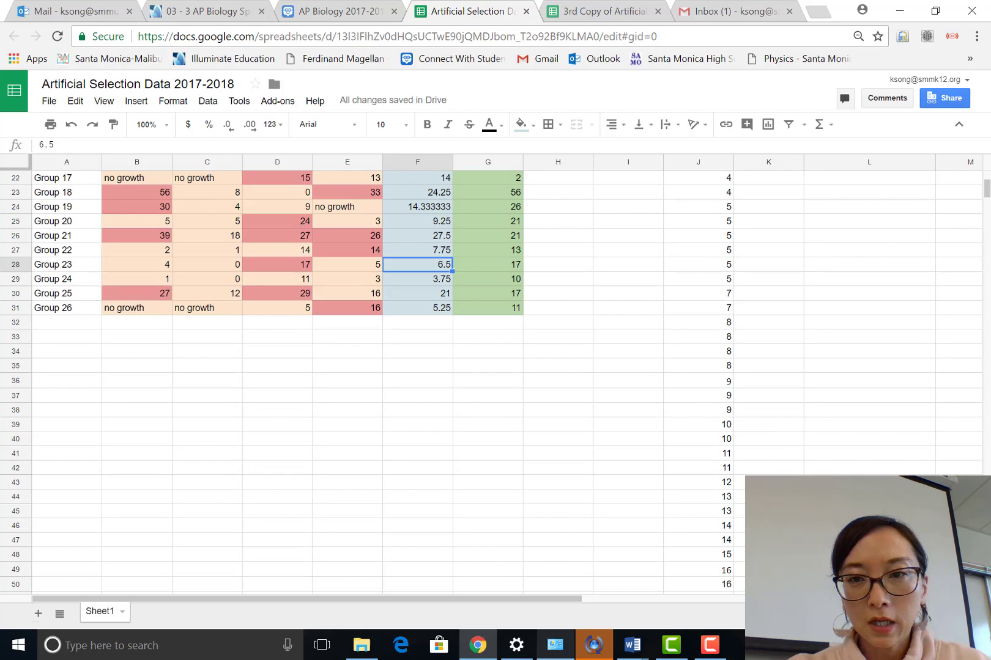
scroll(496, 379, down, 18)
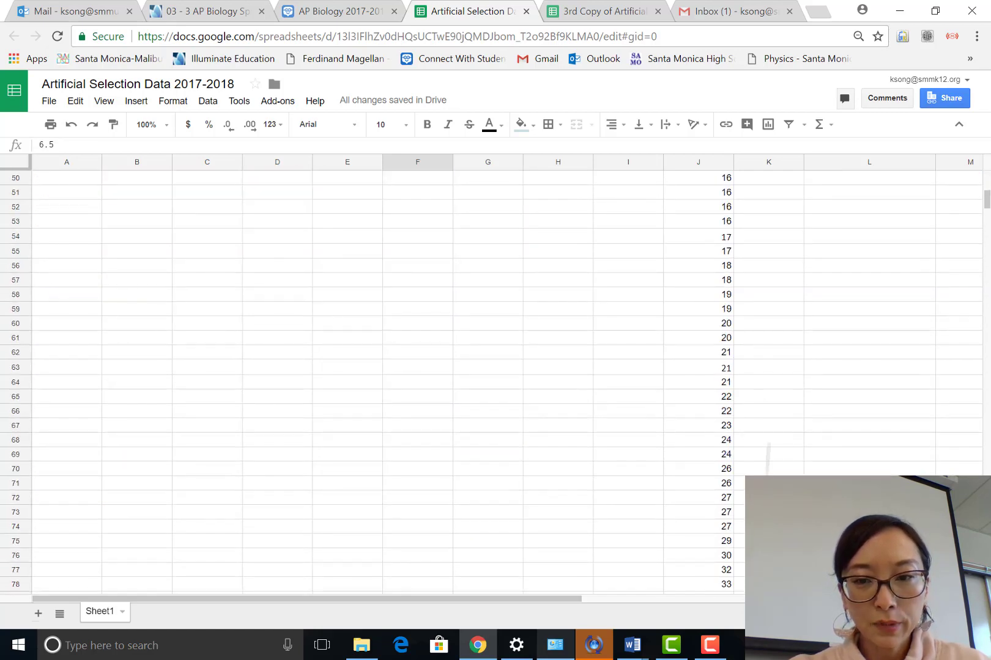
scroll(495, 379, down, 5)
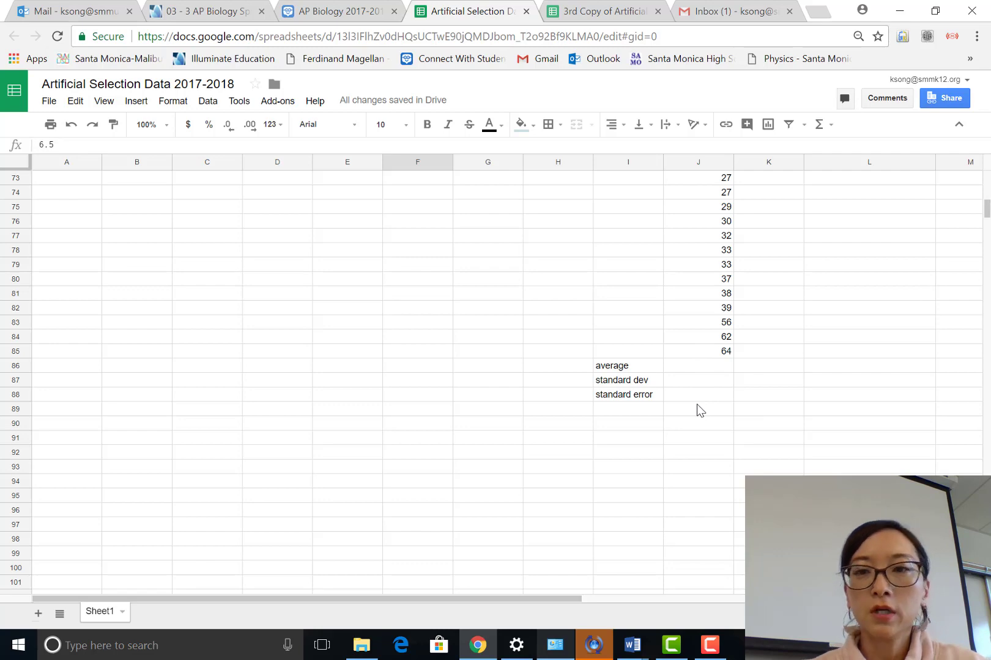
scroll(700, 409, up, 10)
scroll(700, 410, up, 13)
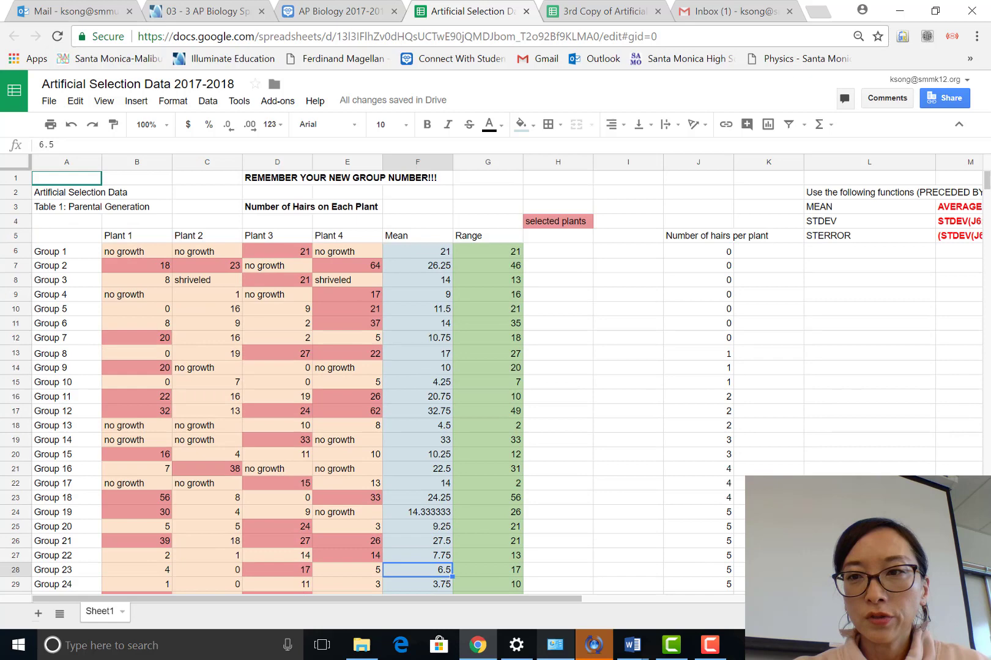
scroll(838, 413, right, 3)
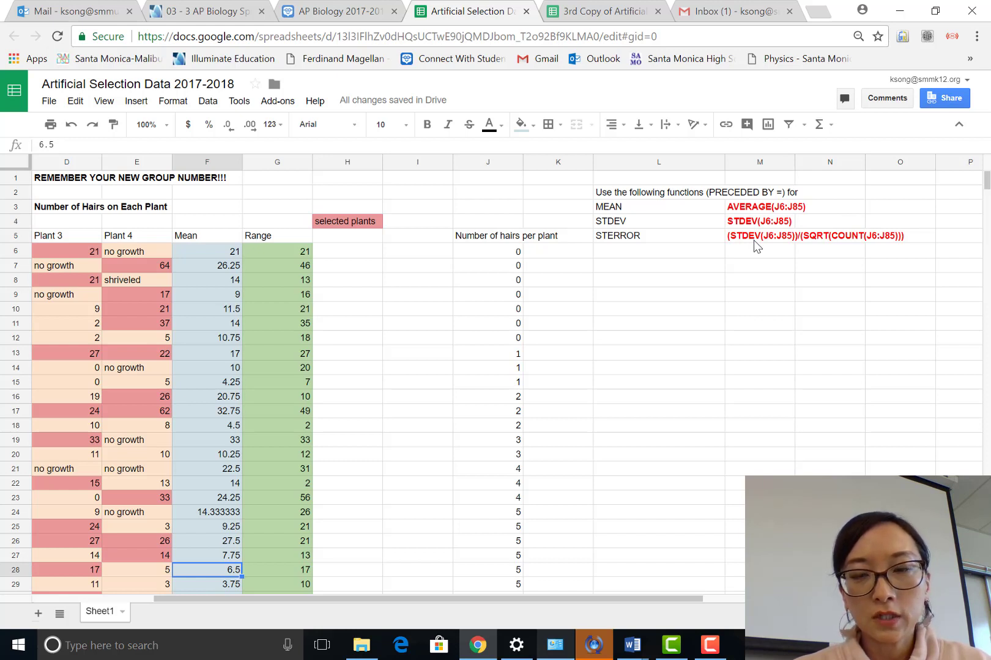
click(741, 211)
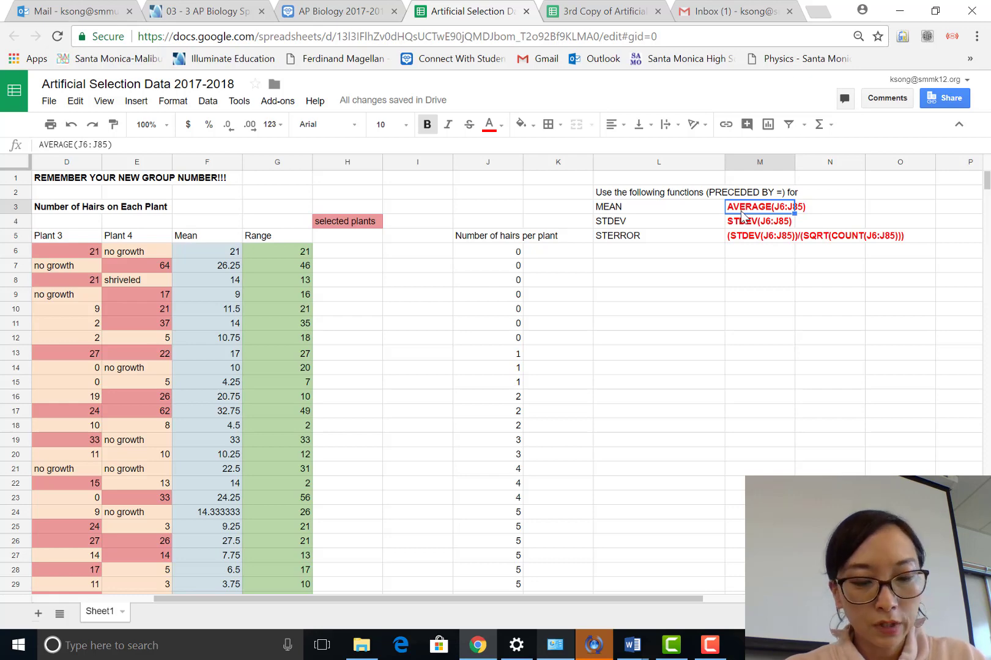
key(ctrl+c)
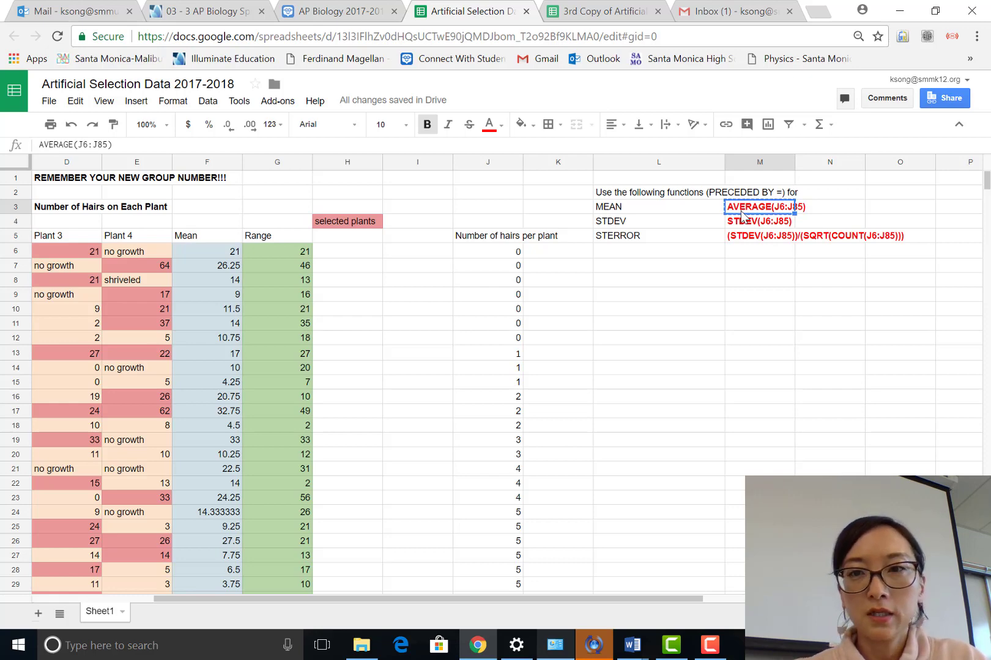
Paste it into J86 as =AVERAGE(J6:J85) so the mean shows 15.5625.
scroll(743, 214, down, 12)
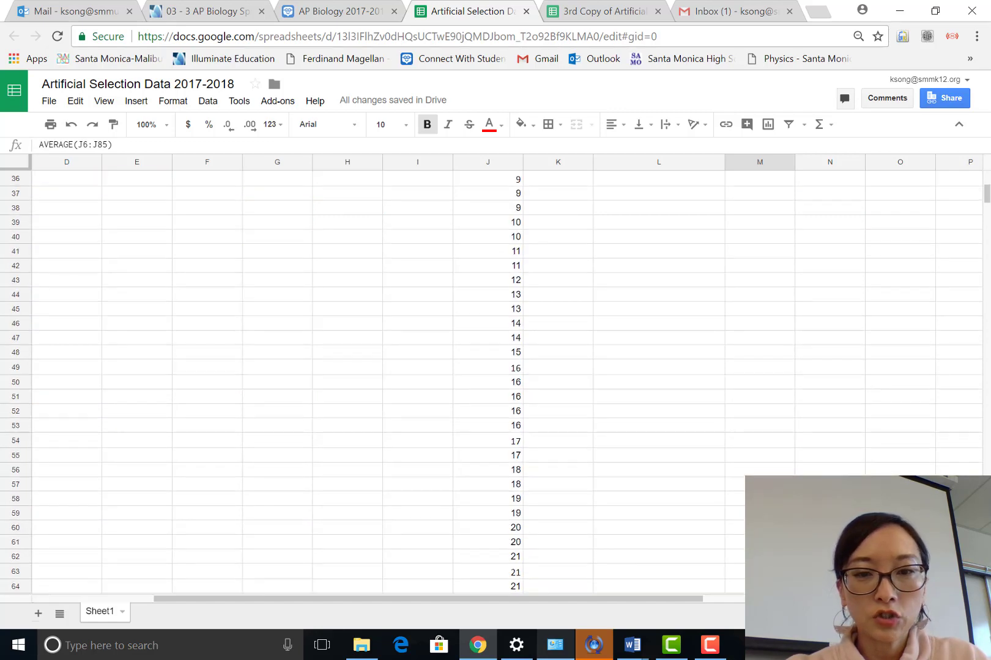
scroll(385, 379, down, 4)
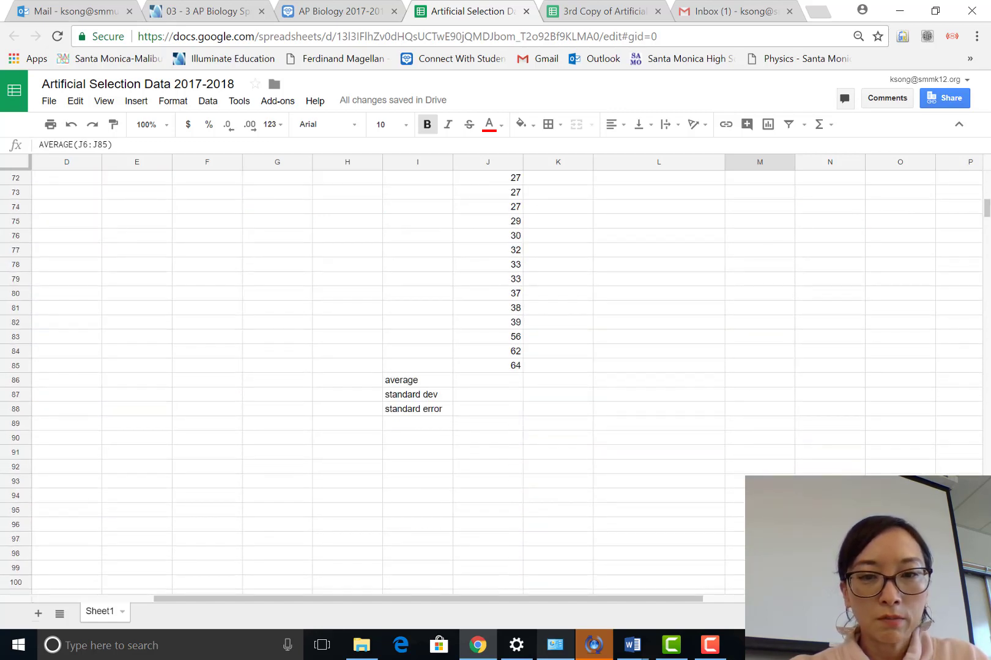
scroll(385, 379, left, 3)
click(697, 380)
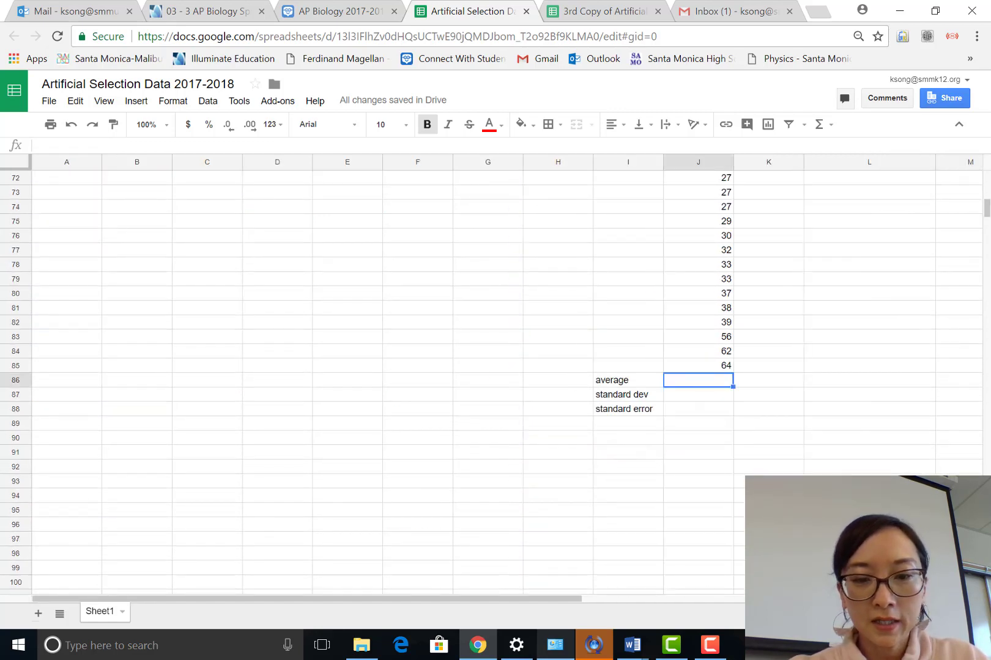
key(ctrl+v)
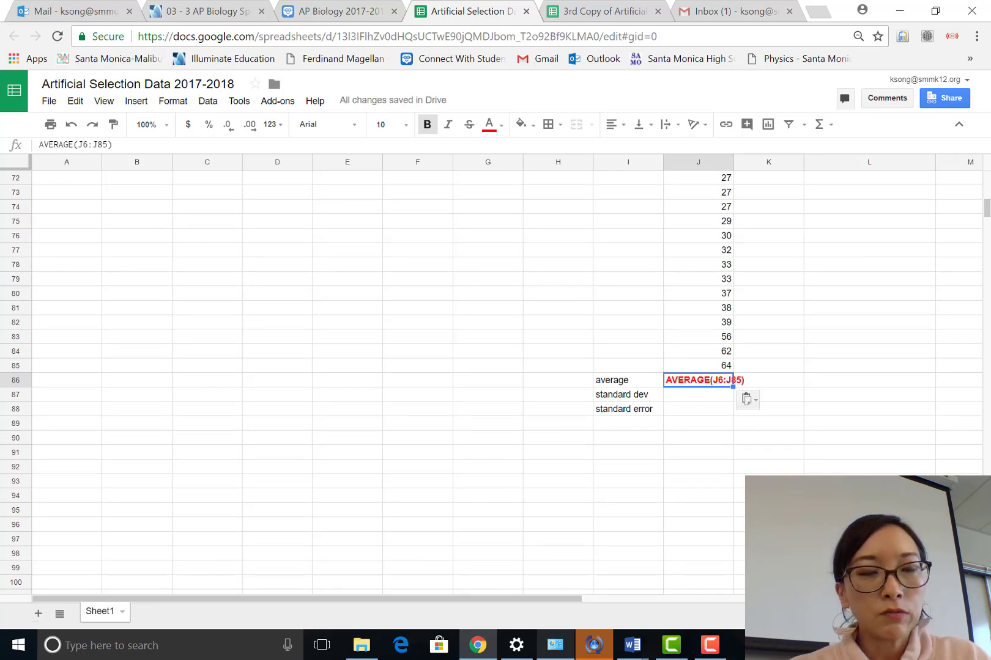
click(41, 145)
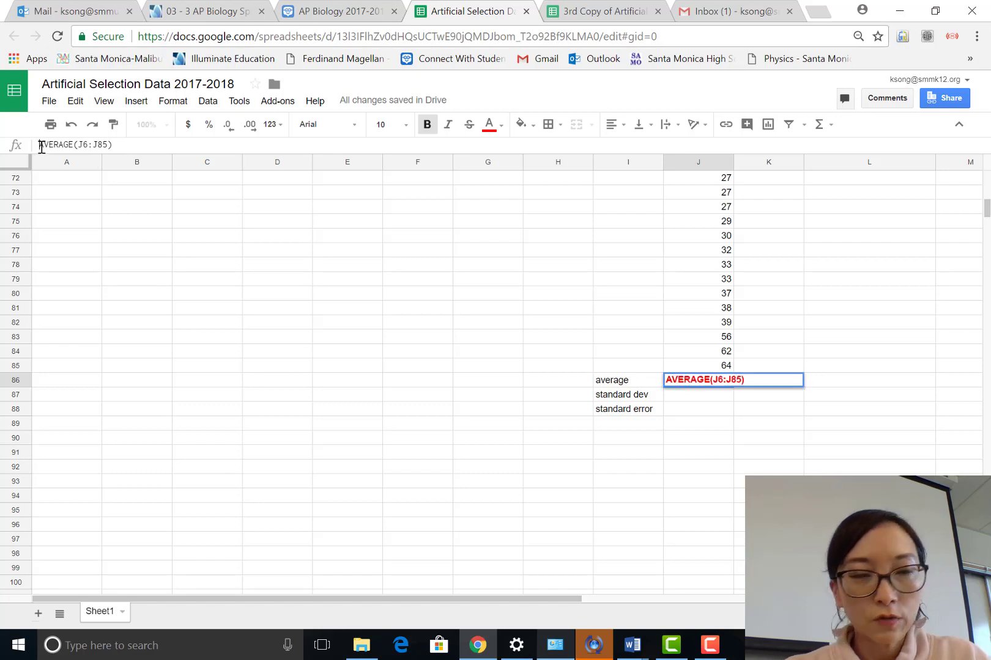
text(=)
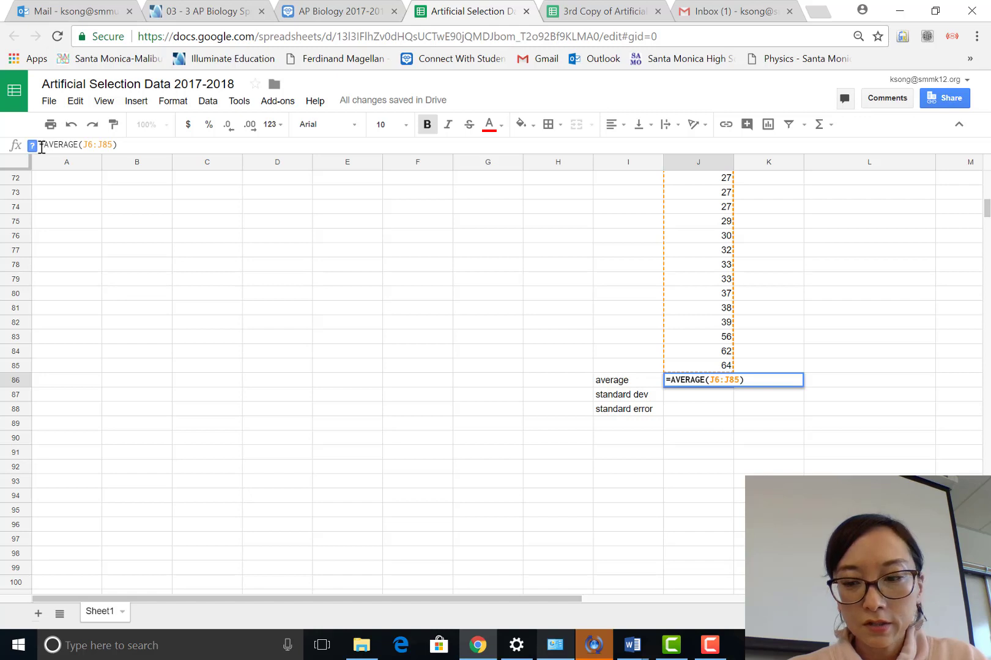
key(Return)
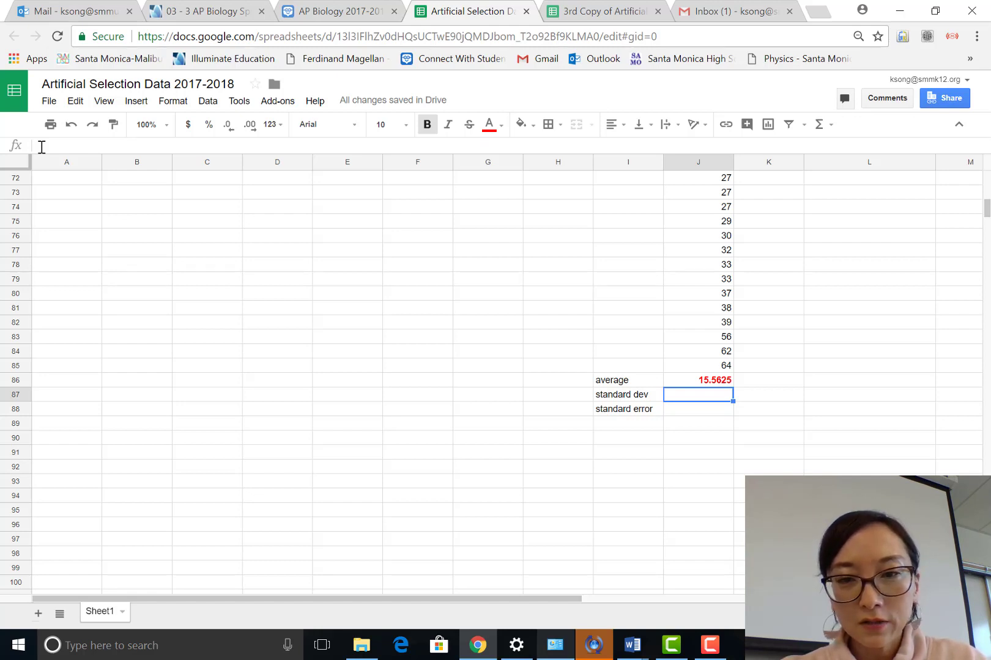
scroll(392, 379, up, 9)
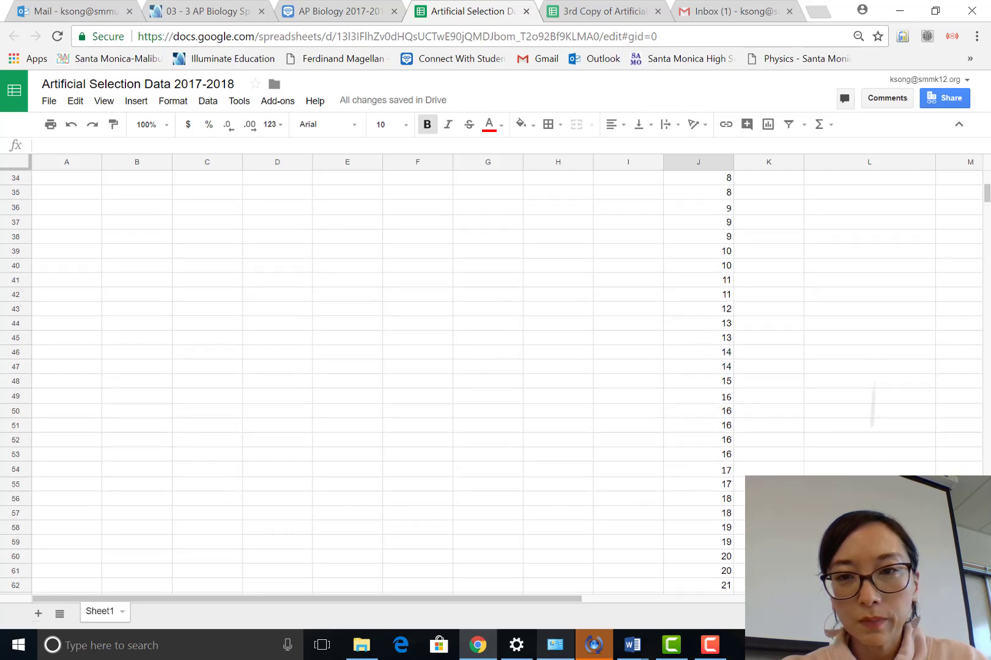
scroll(392, 379, up, 8)
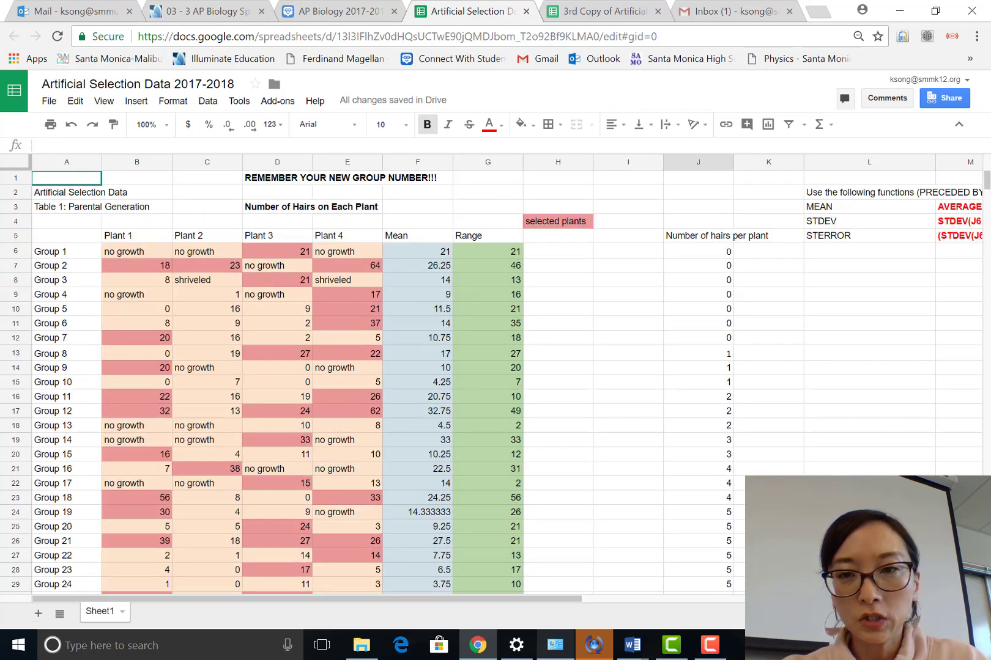
scroll(391, 379, down, 2)
scroll(392, 379, down, 13)
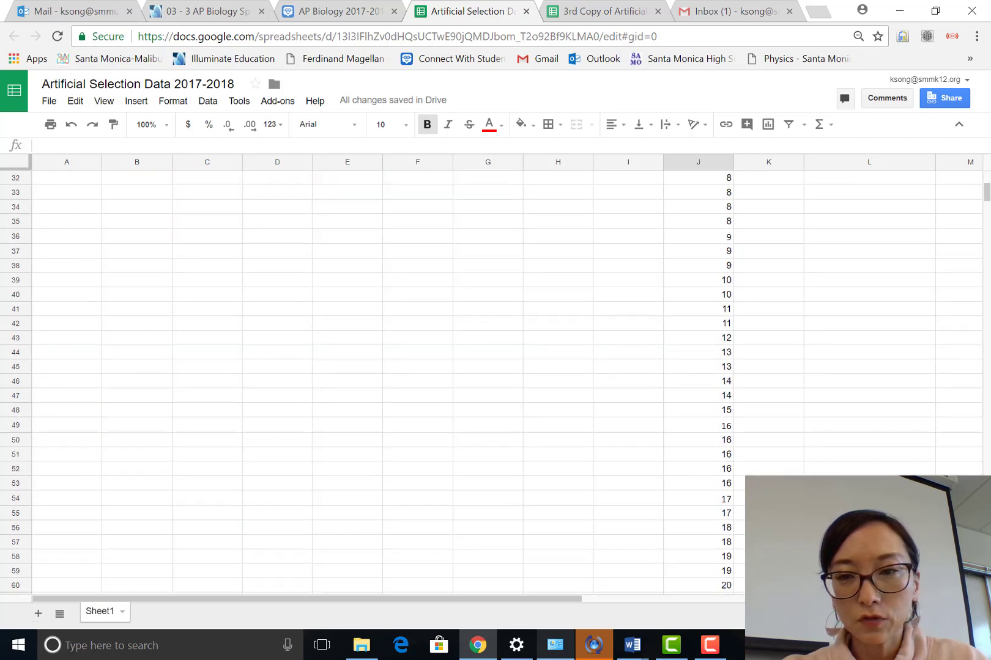
scroll(391, 379, down, 6)
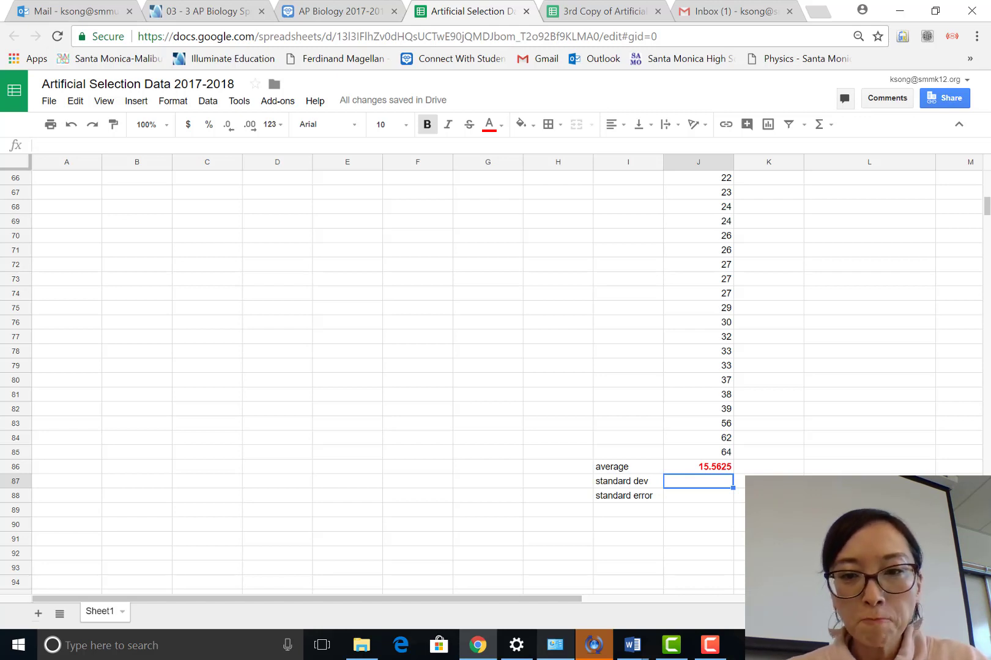
scroll(373, 379, up, 8)
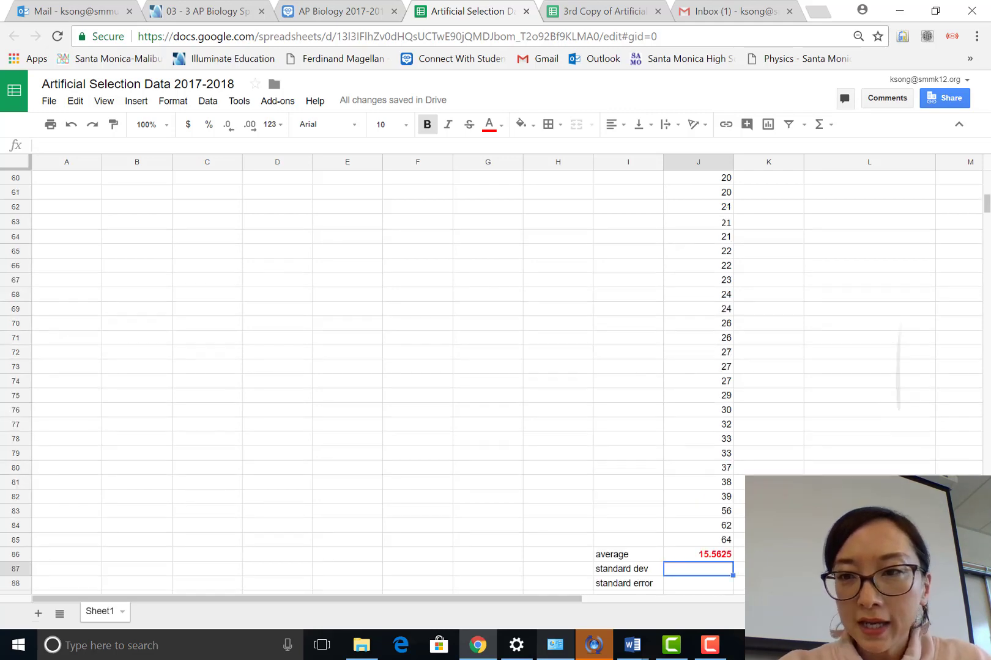
scroll(373, 379, up, 8)
Copy the STDEV(J6:J85) text into J87 as a formula, giving 13.72685048.
scroll(373, 379, right, 3)
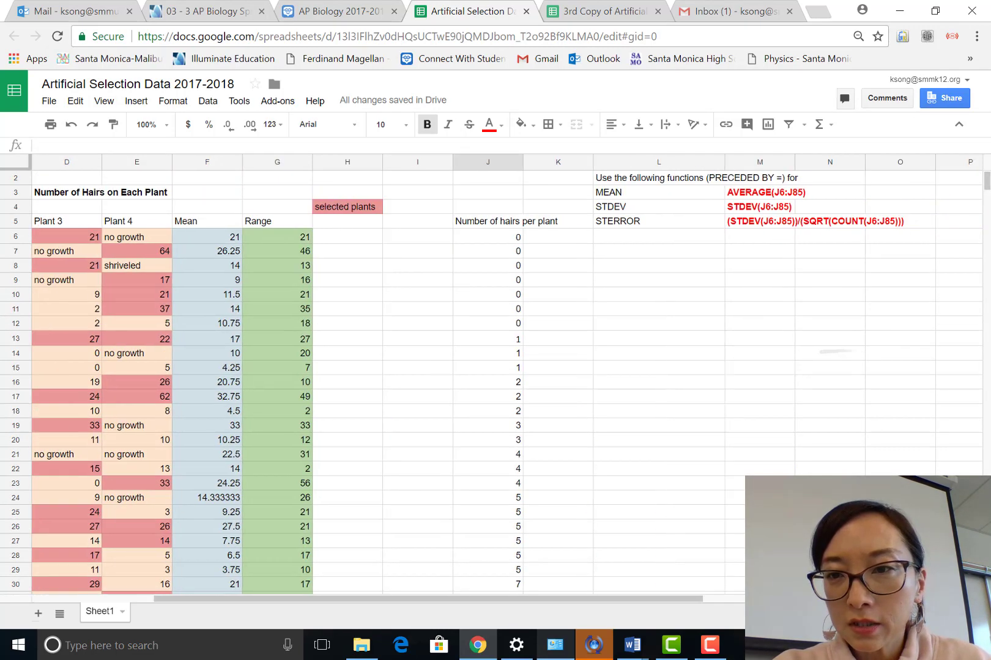
click(759, 207)
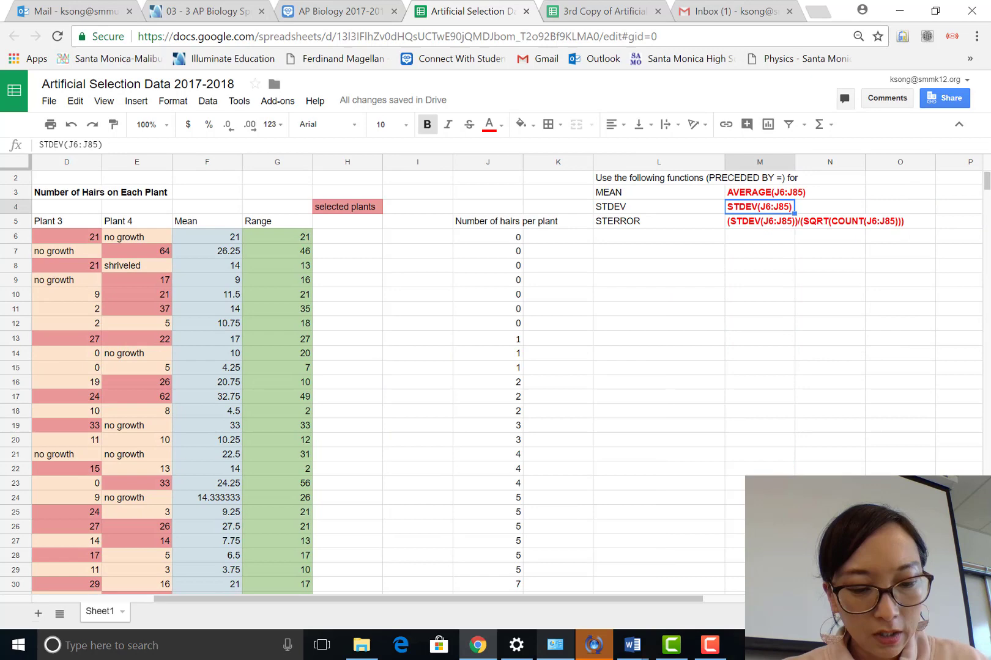
key(ctrl+c)
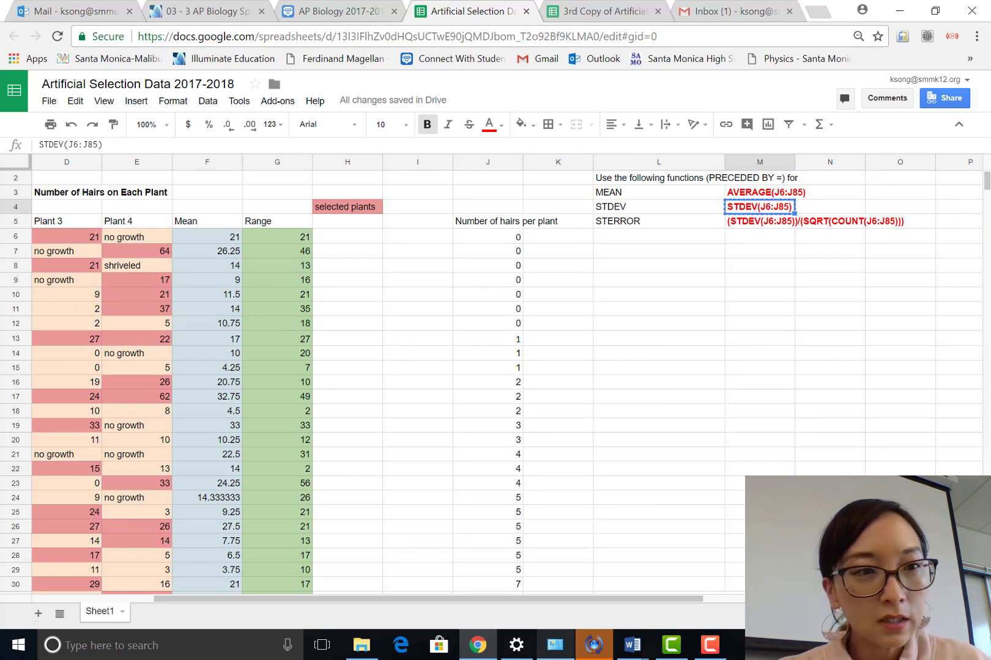
scroll(373, 379, down, 15)
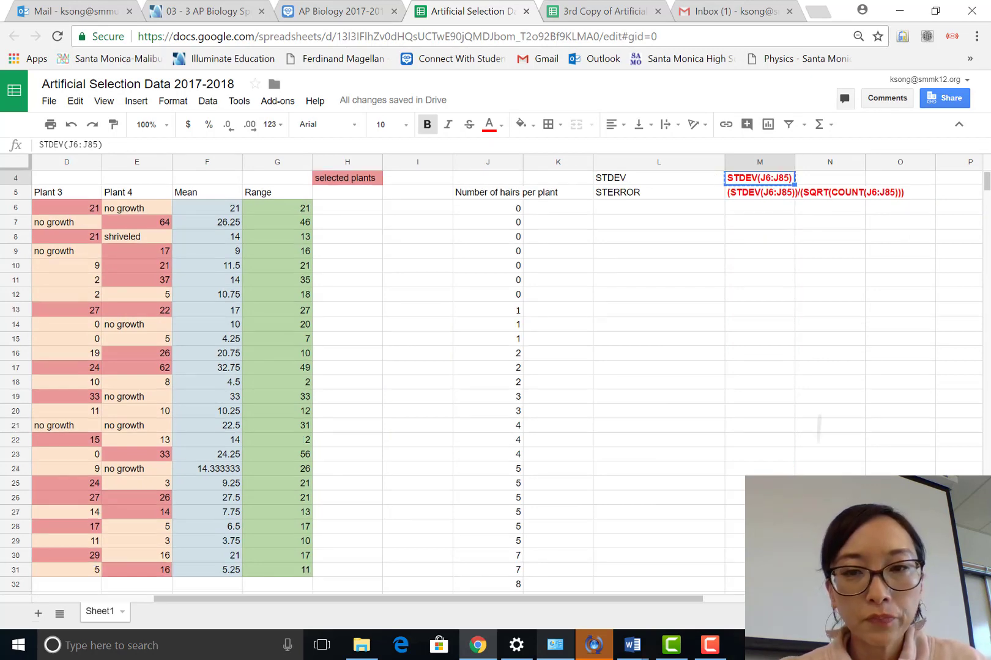
scroll(373, 379, down, 7)
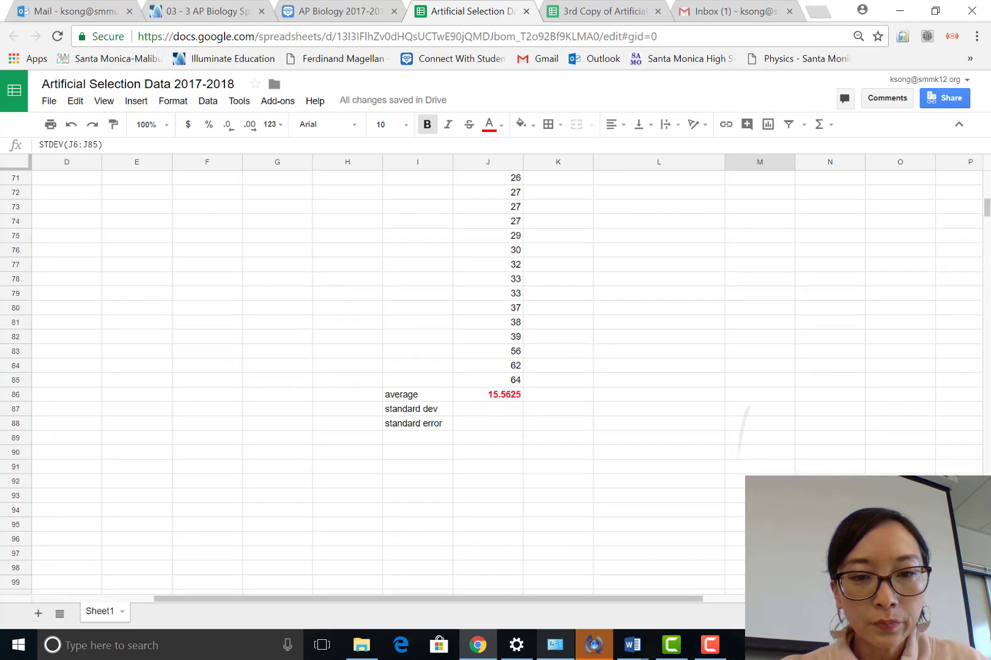
click(488, 395)
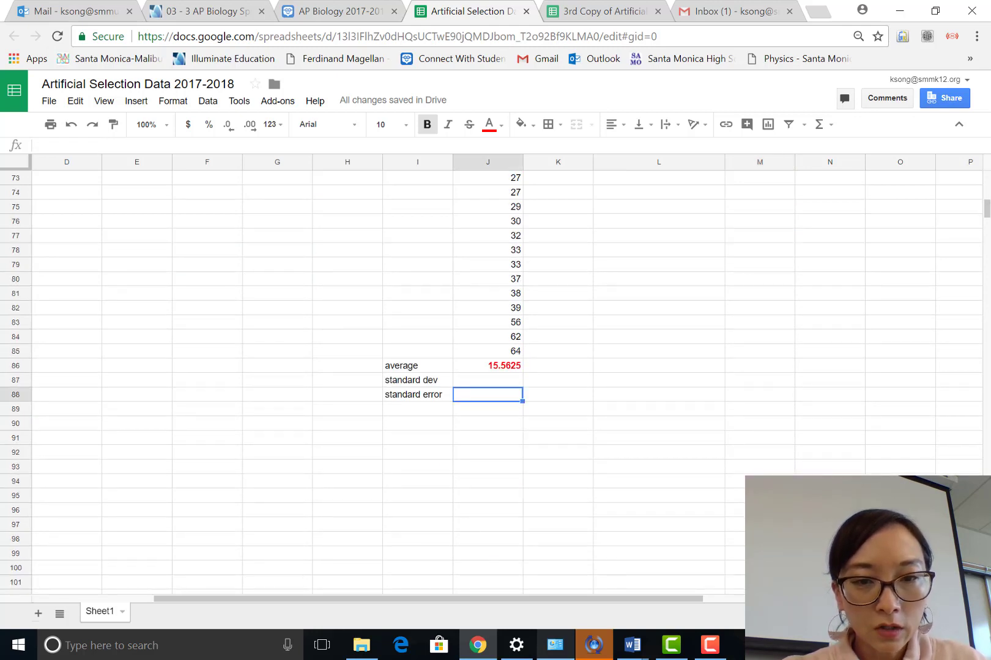
click(488, 380)
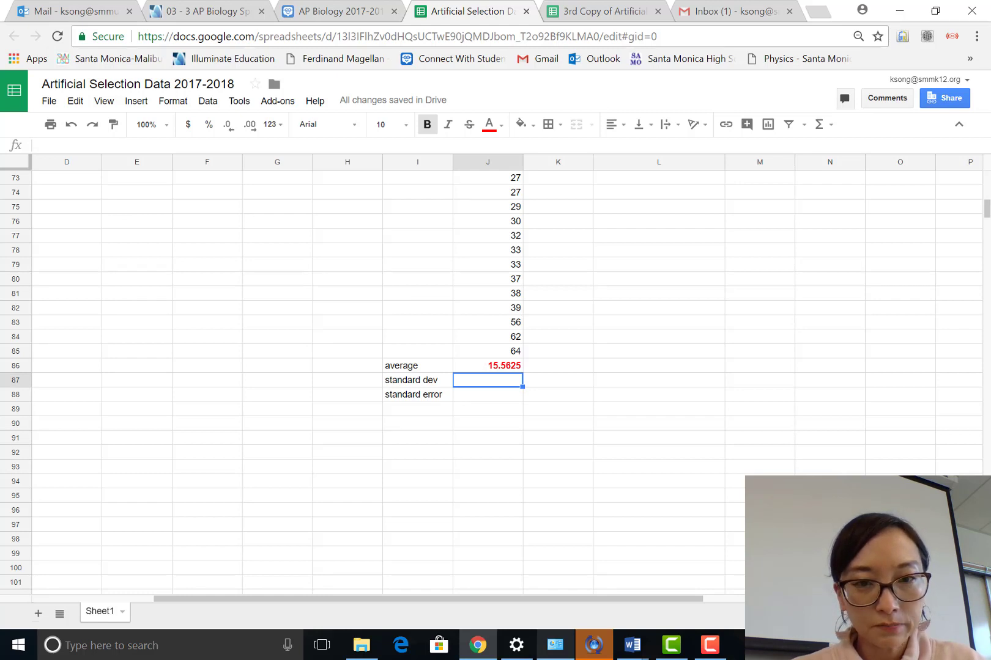
key(ctrl+v)
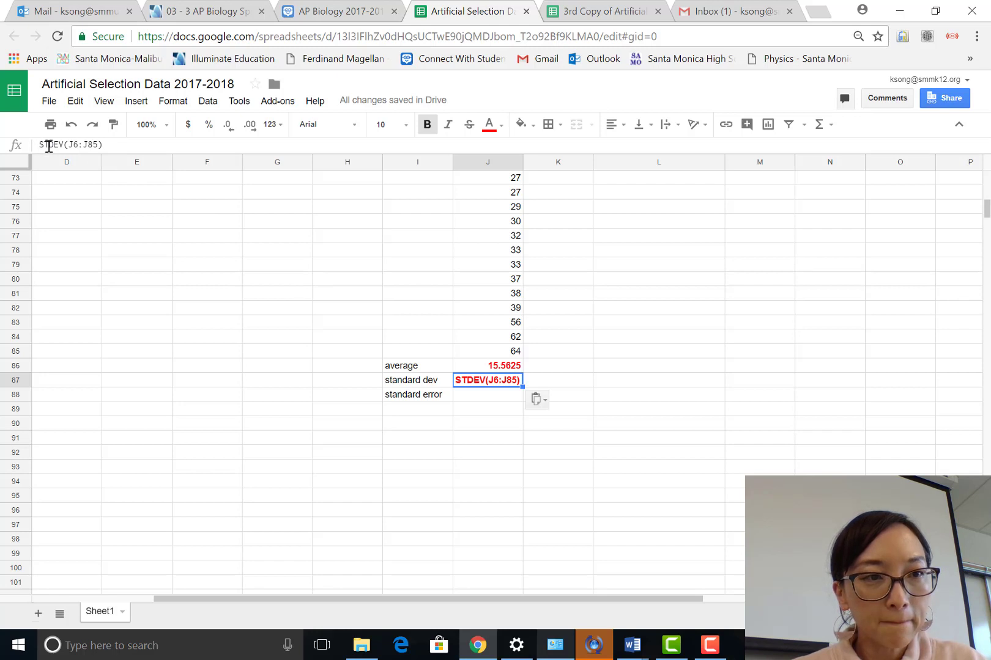
click(41, 144)
text(=)
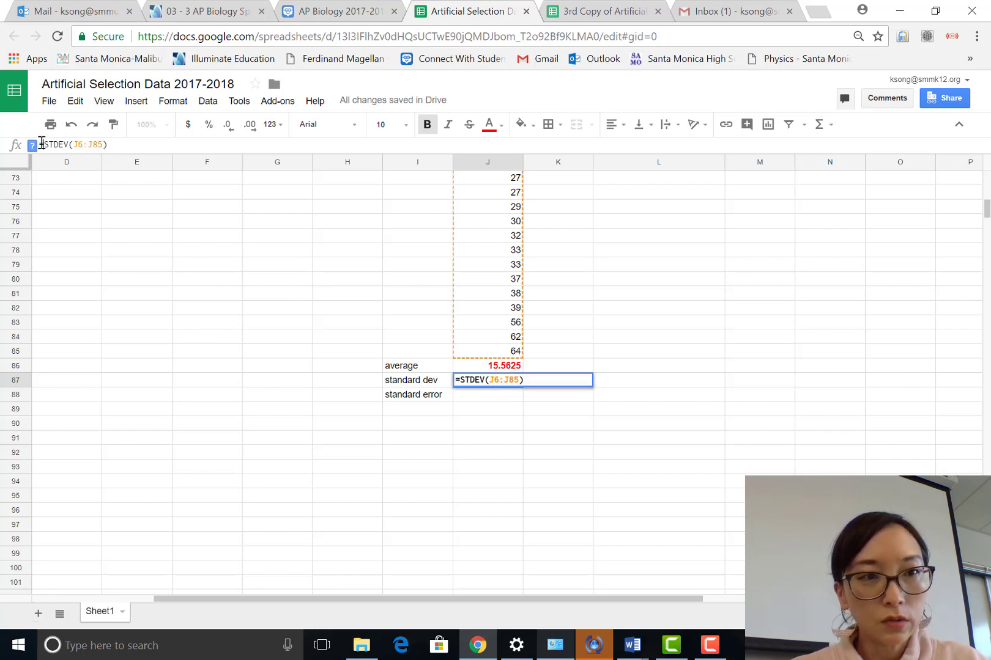
key(Return)
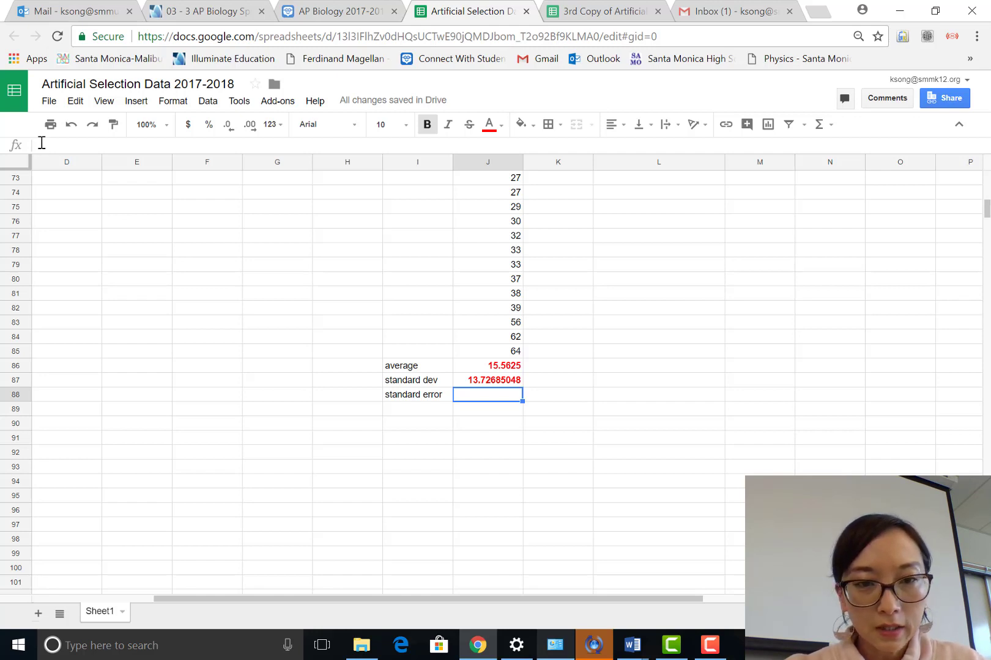
Enter =STDEV(J6:J85)/SQRT(COUNT(J6:J85)) from M5 into J88, showing 1.534708539.
scroll(385, 379, up, 3)
scroll(385, 379, up, 14)
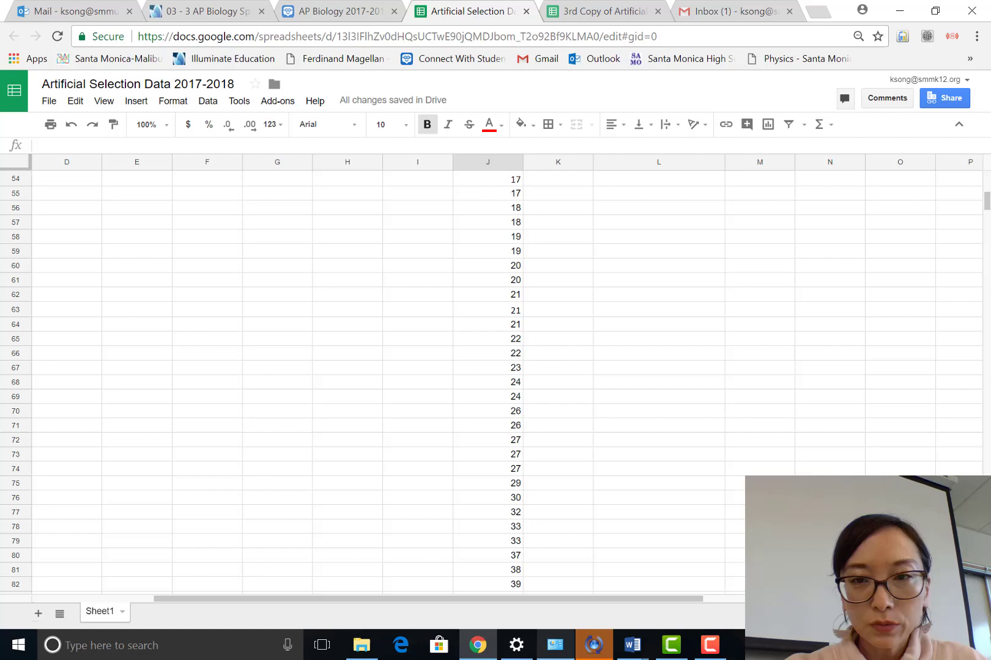
scroll(385, 379, up, 5)
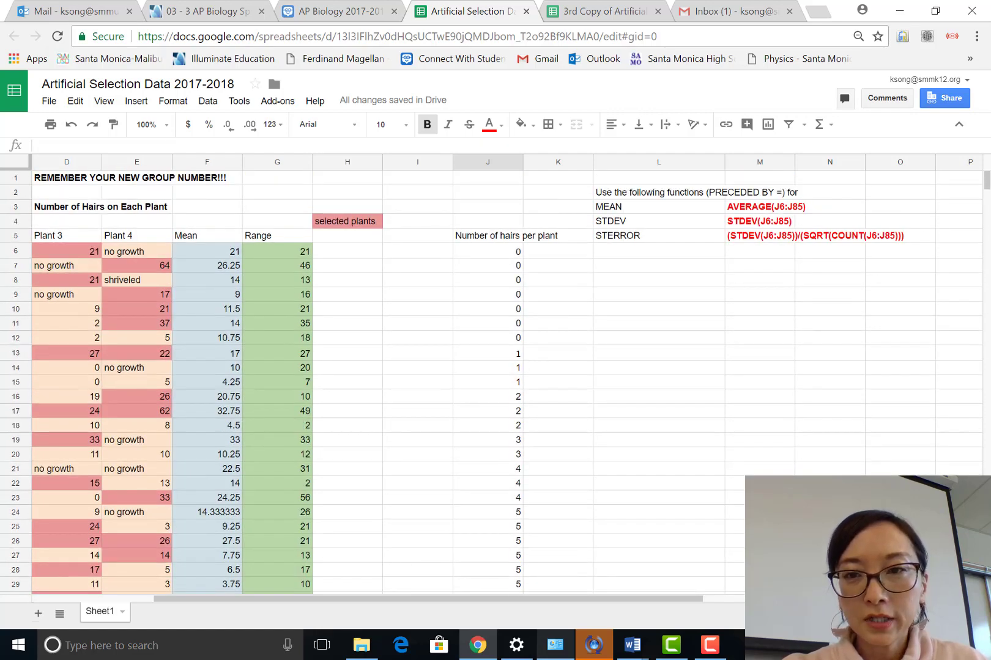
click(760, 236)
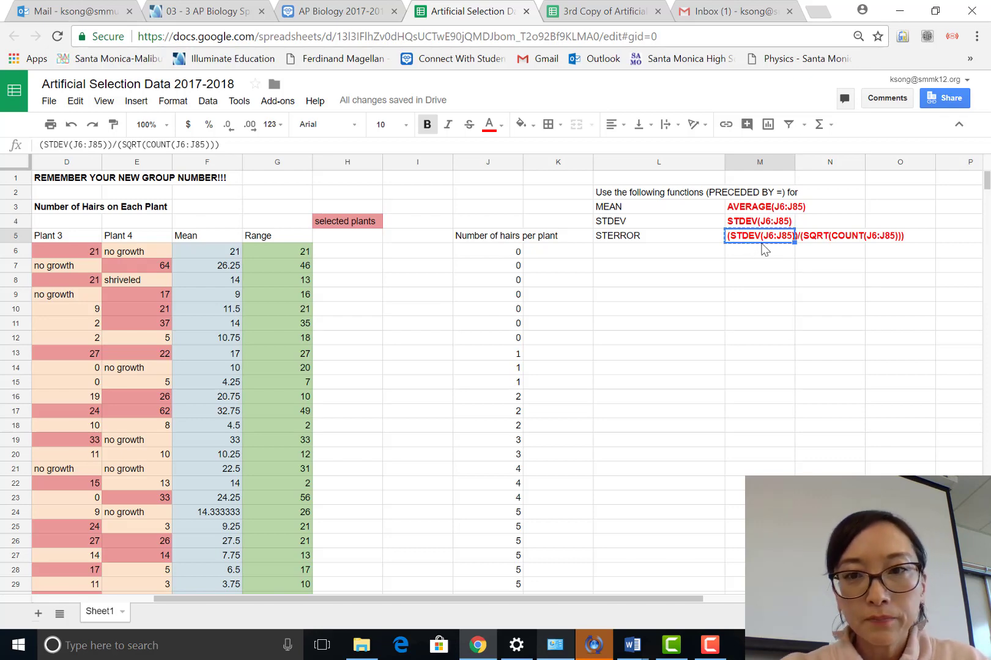
scroll(762, 248, down, 8)
scroll(832, 468, down, 17)
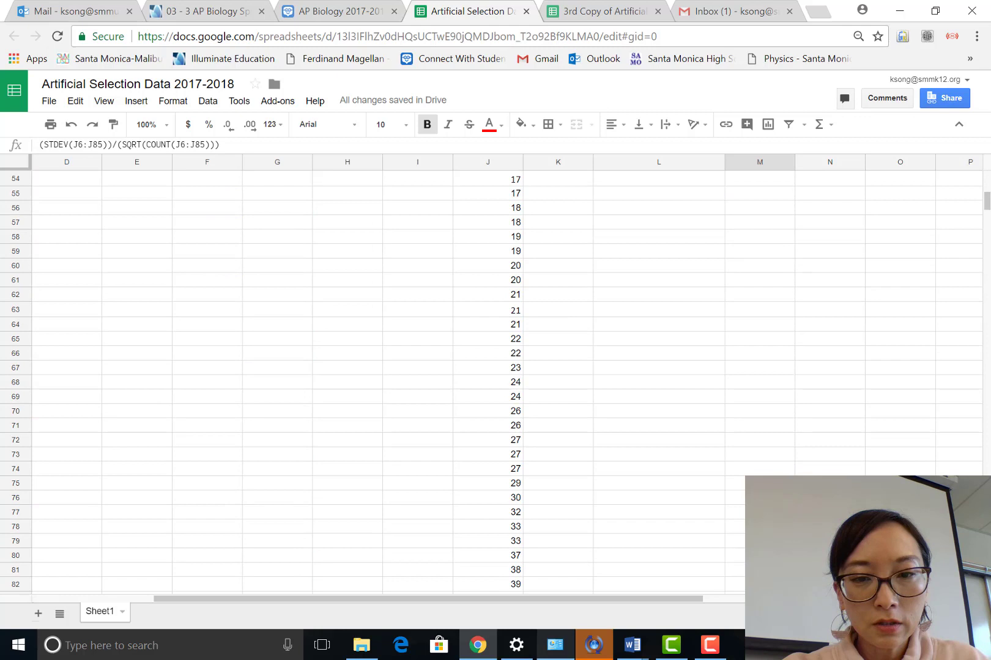
click(487, 366)
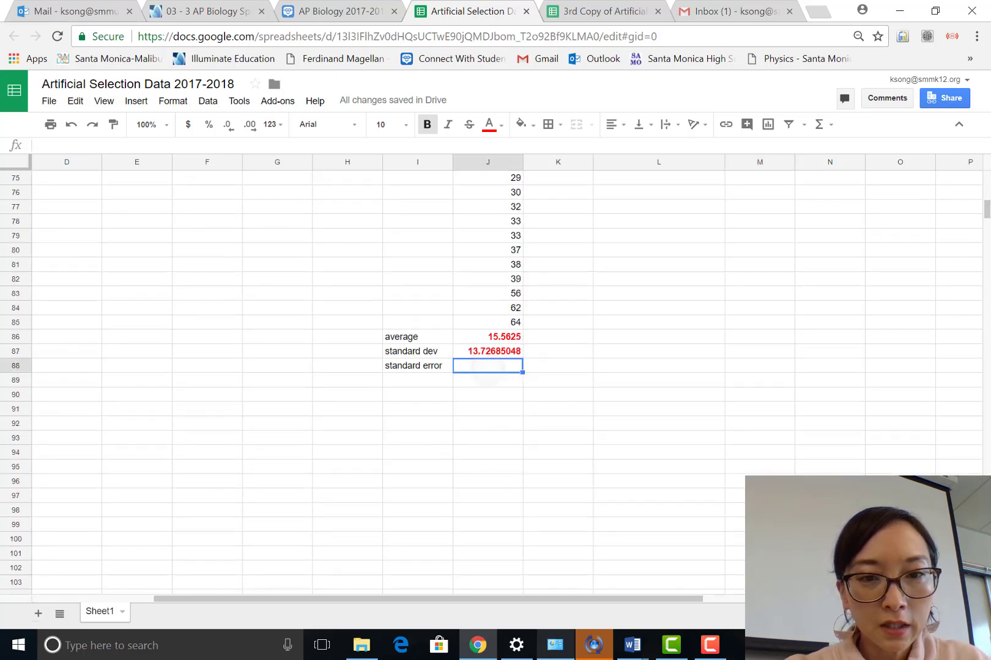
key(ctrl+v)
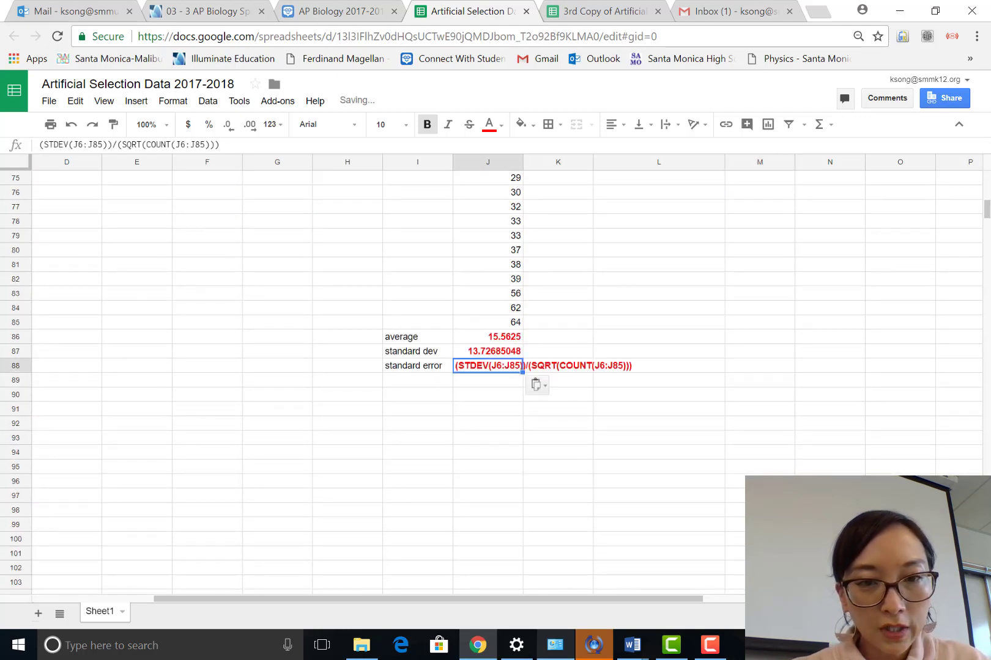
click(40, 146)
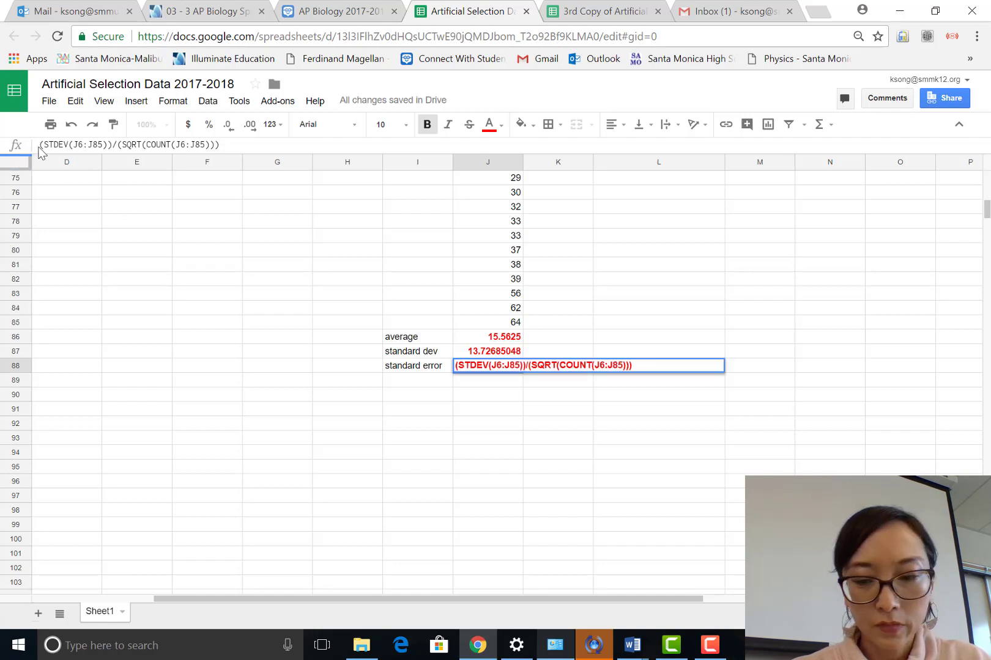
click(39, 145)
text(=)
key(Return)
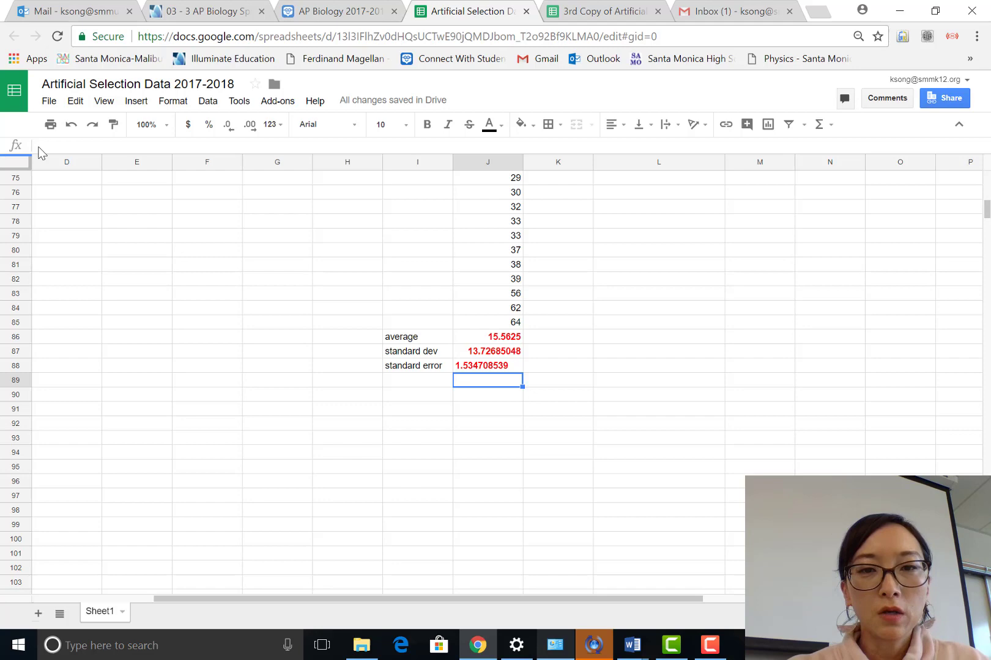
scroll(40, 152, up, 15)
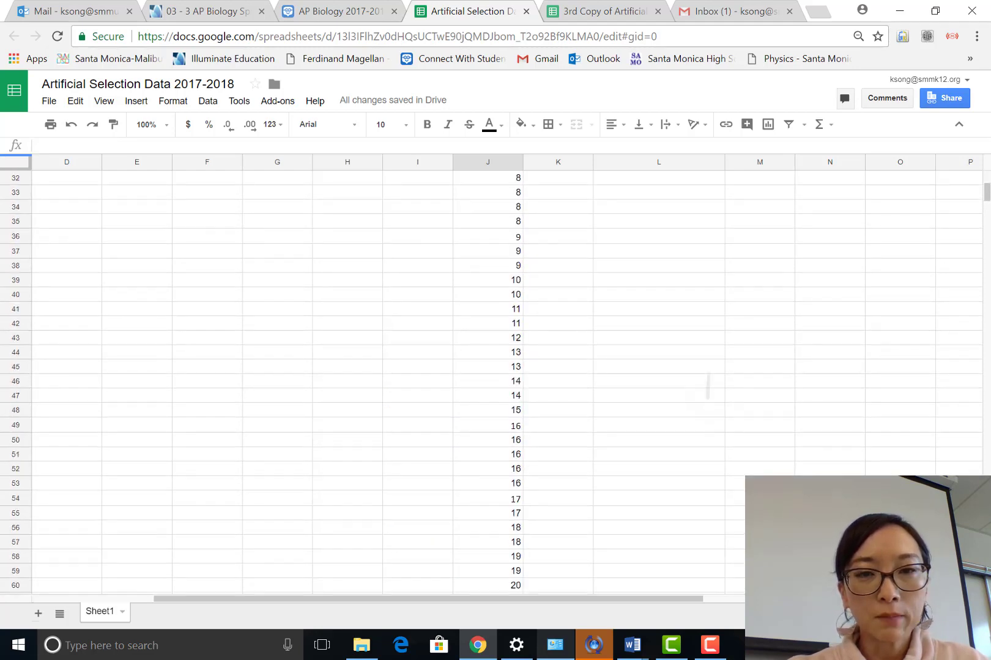
scroll(452, 379, up, 4)
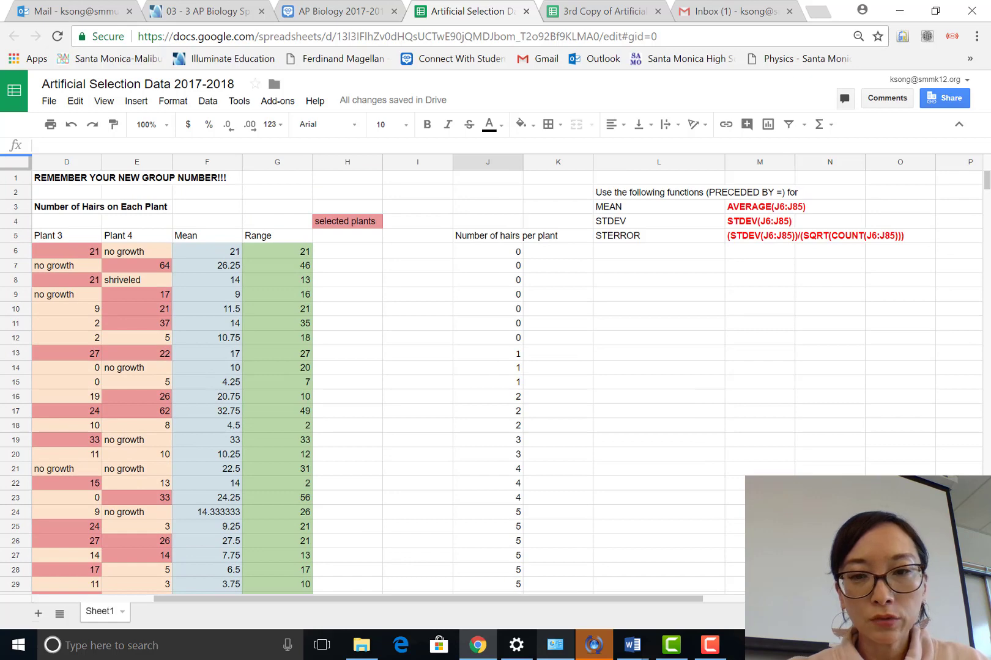
scroll(452, 379, down, 12)
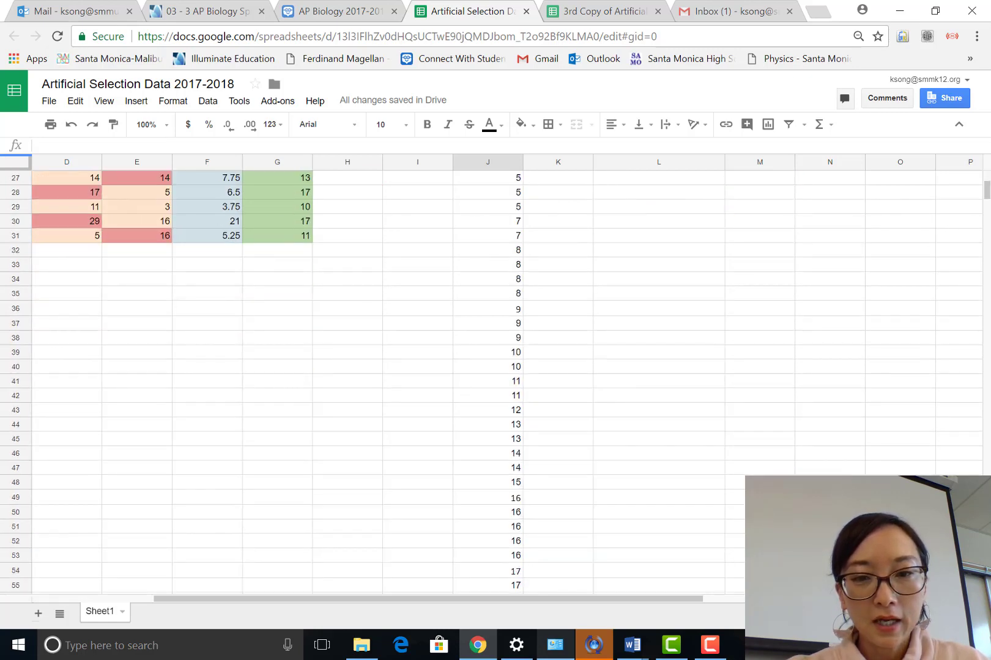
scroll(453, 379, down, 10)
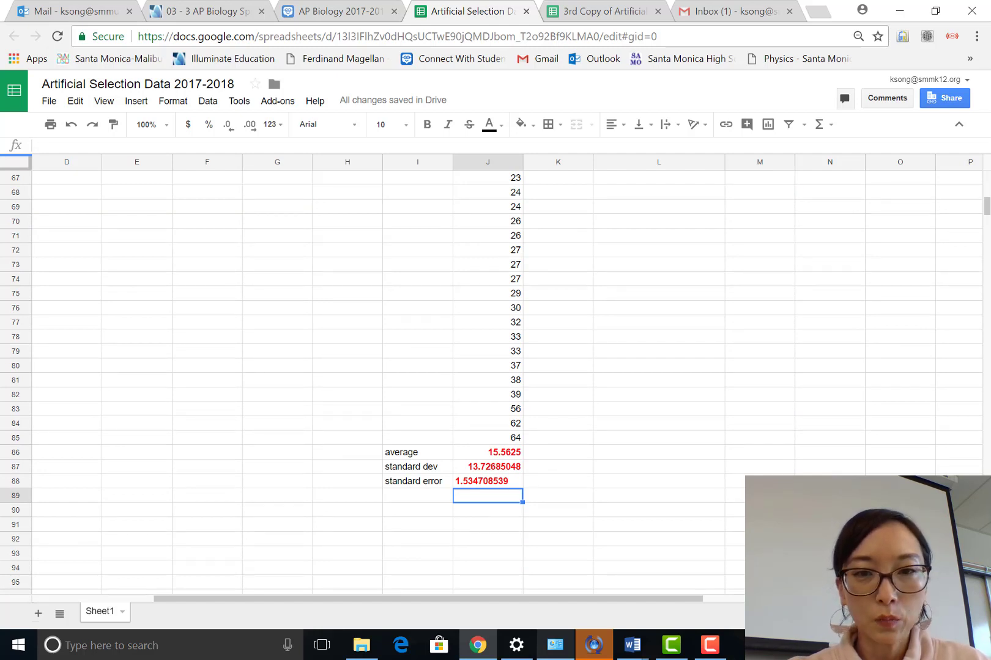
scroll(453, 379, up, 13)
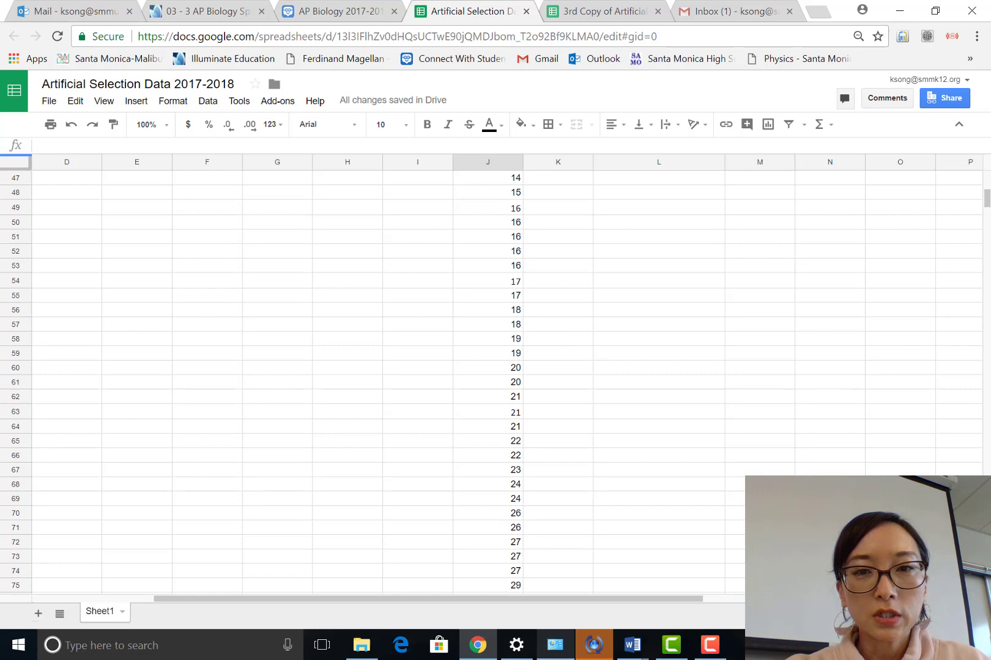
scroll(452, 379, up, 9)
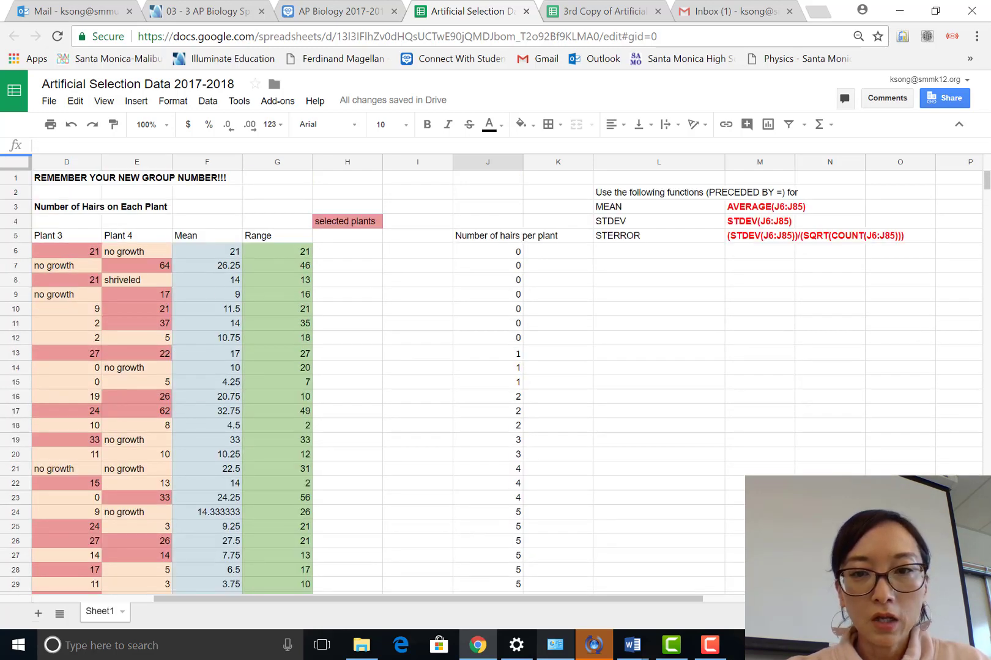
click(658, 294)
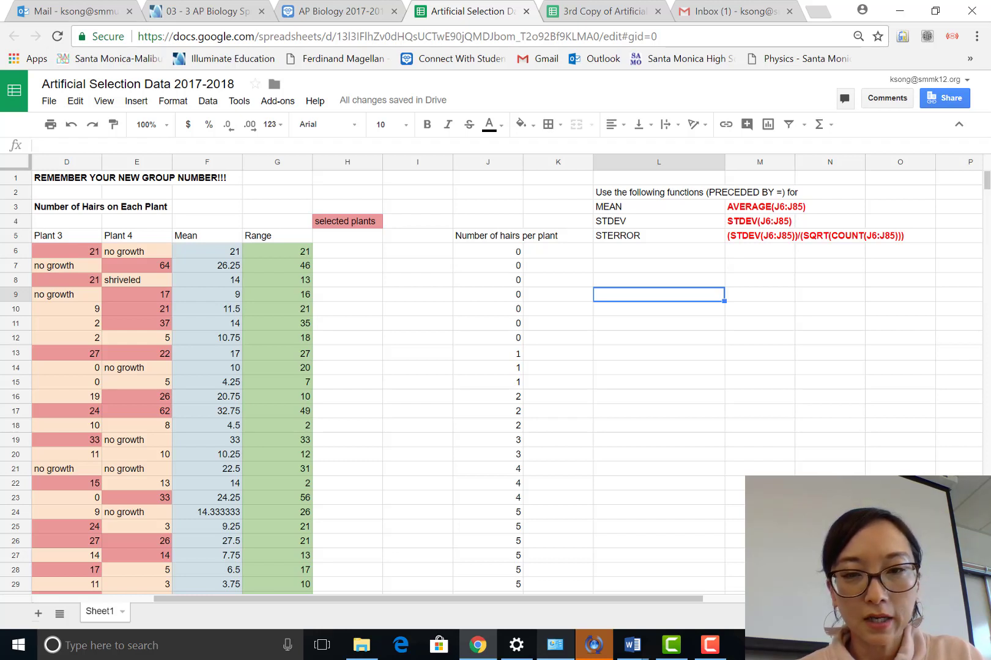
Enter the heading 'Number of trichomes per plant' with the first bin 0 below it.
text(Num)
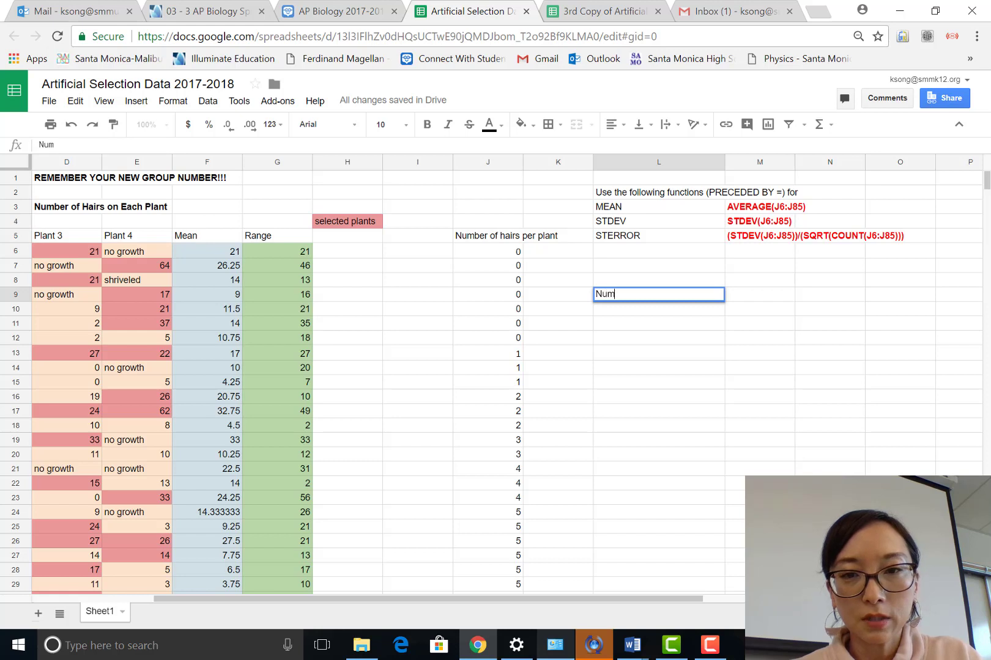
text(ber of trichome)
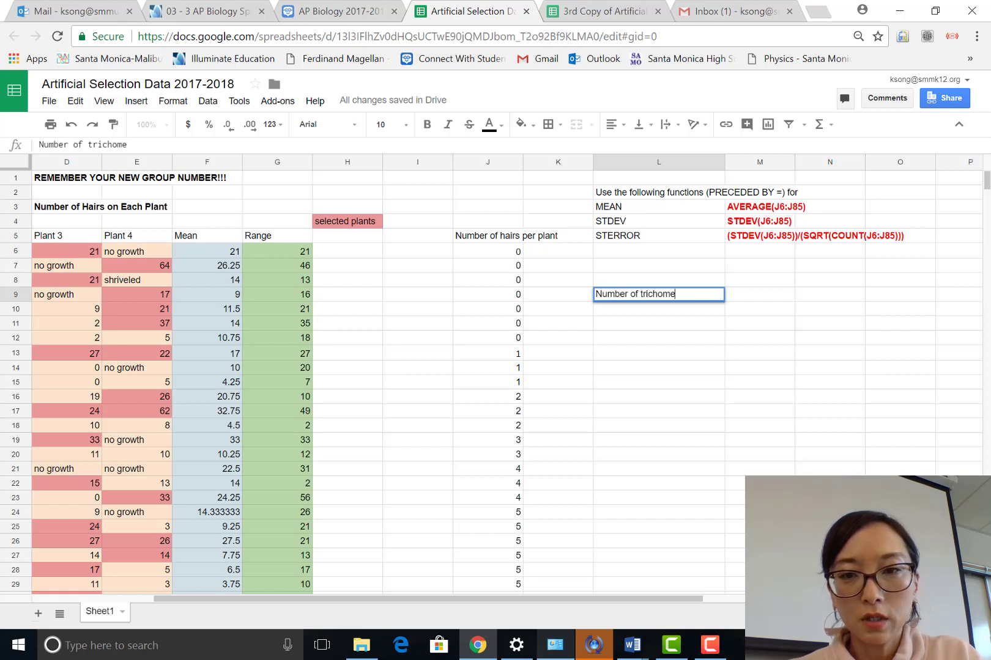
text(s per plant)
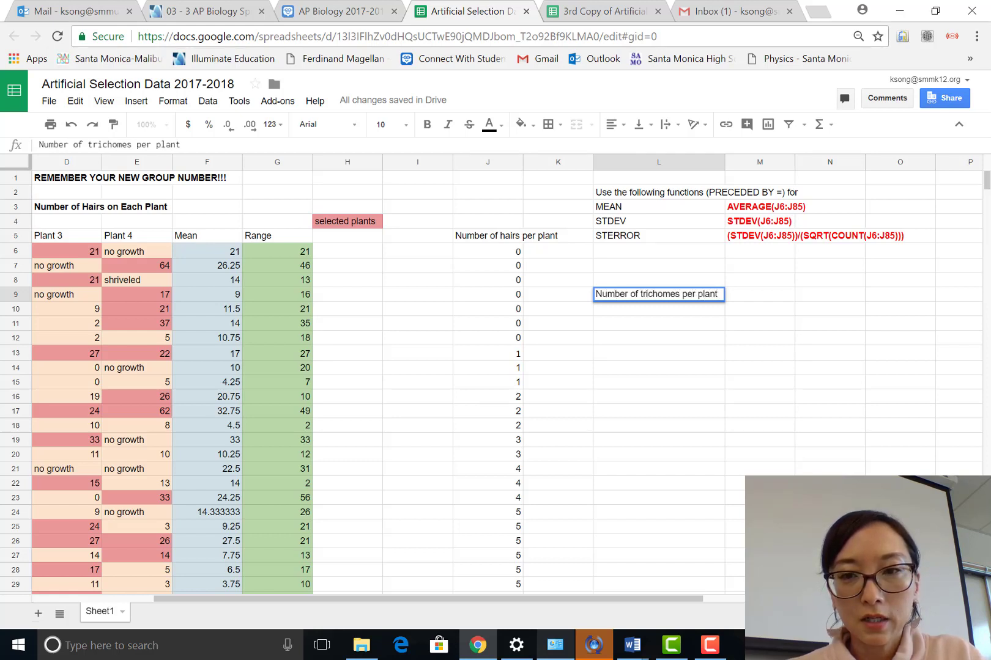
key(Return)
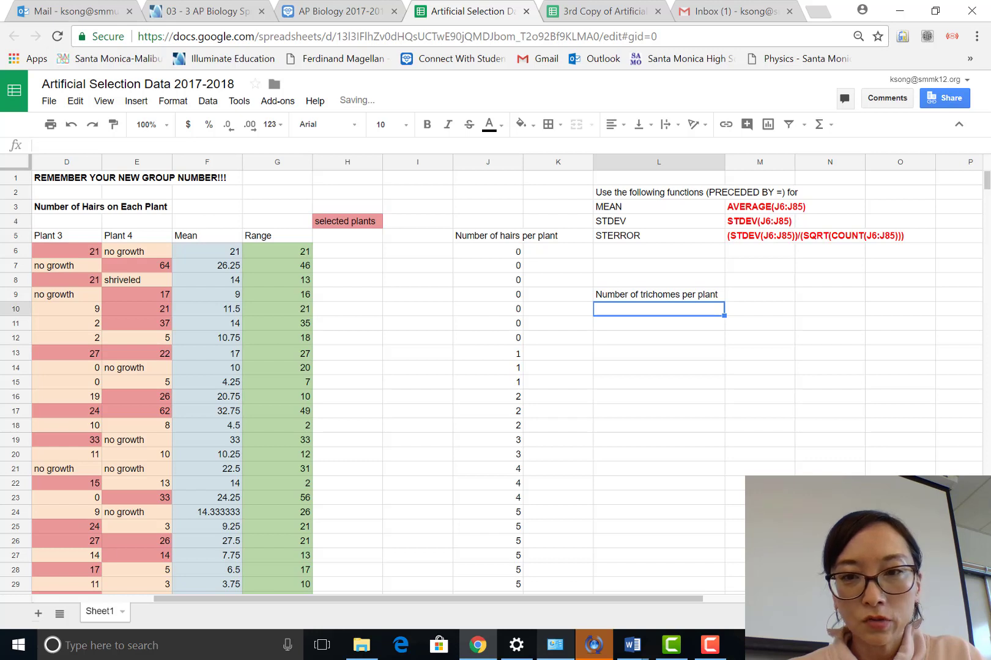
text(0)
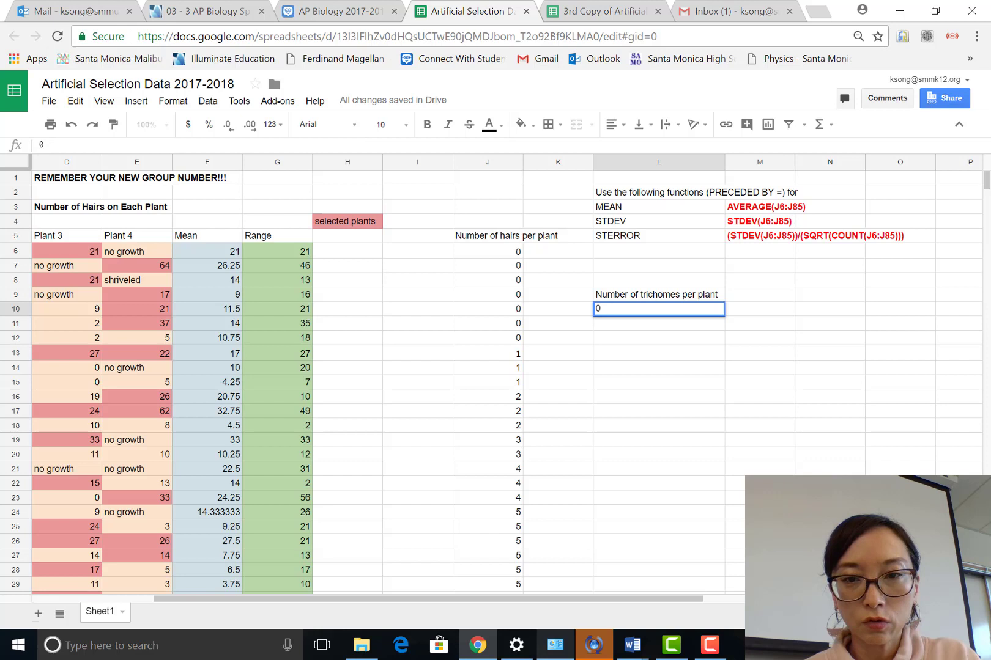
key(Return)
List the bins 1 to 10, 11 to 20, through 61 to 70 in L11:L17.
text(1 t)
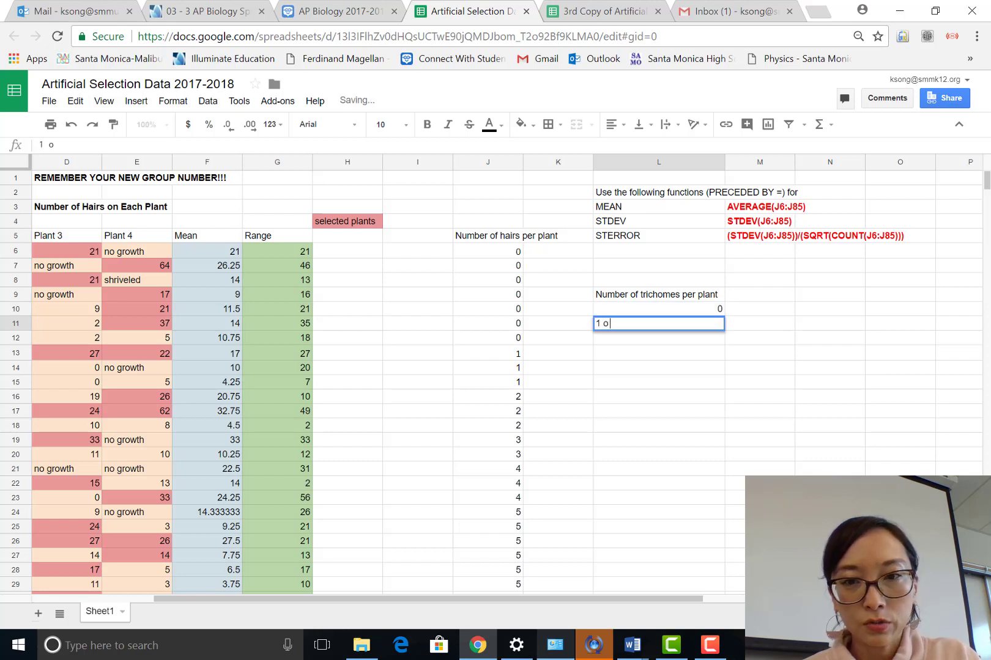
text(o 10)
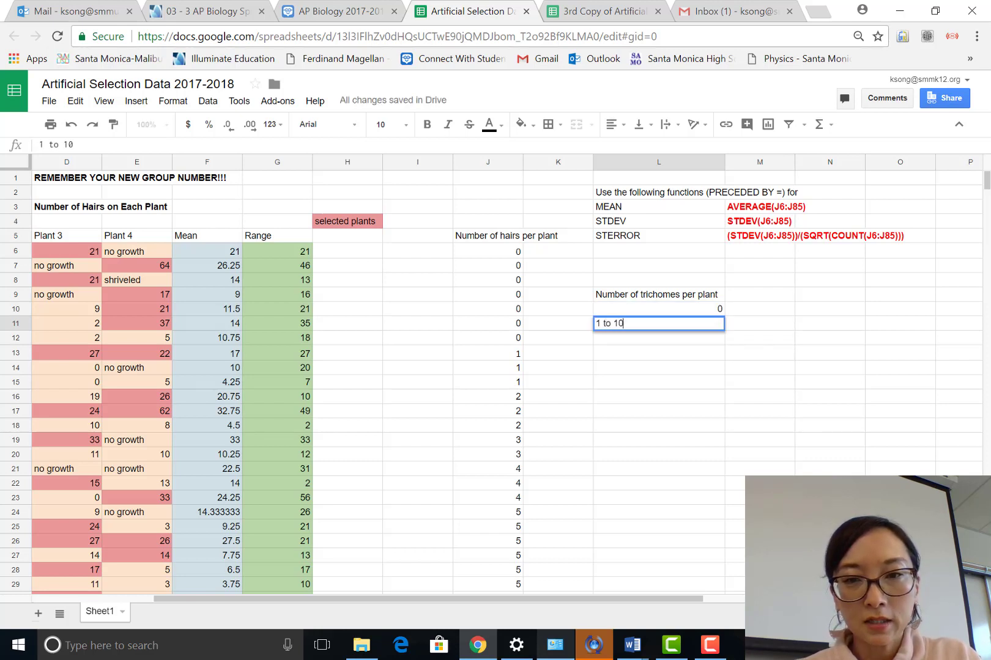
key(Return)
text(11 to 20)
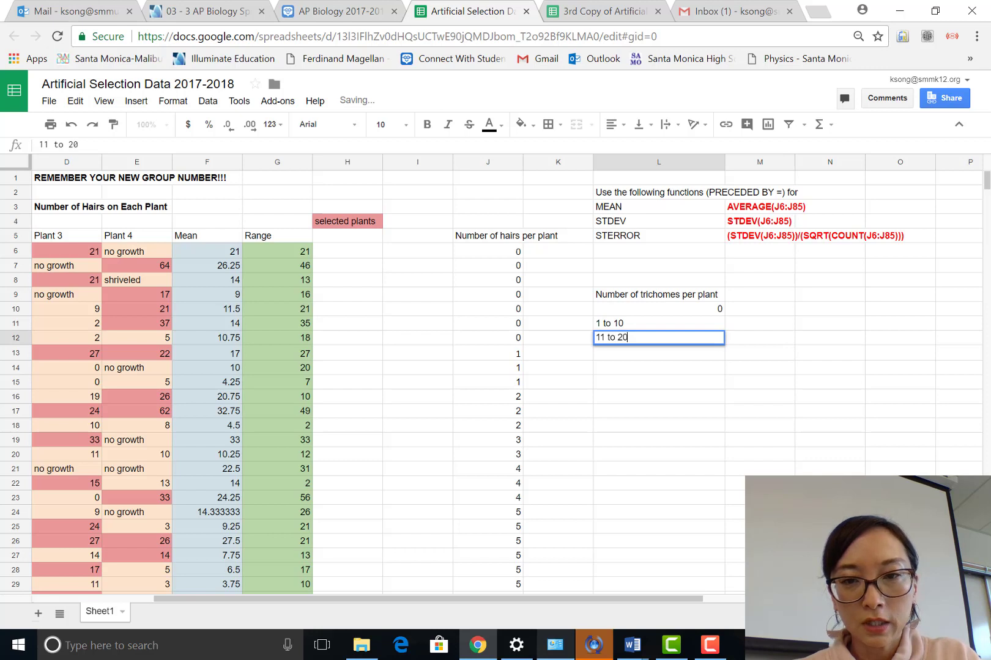
key(Return)
text(21 to 30)
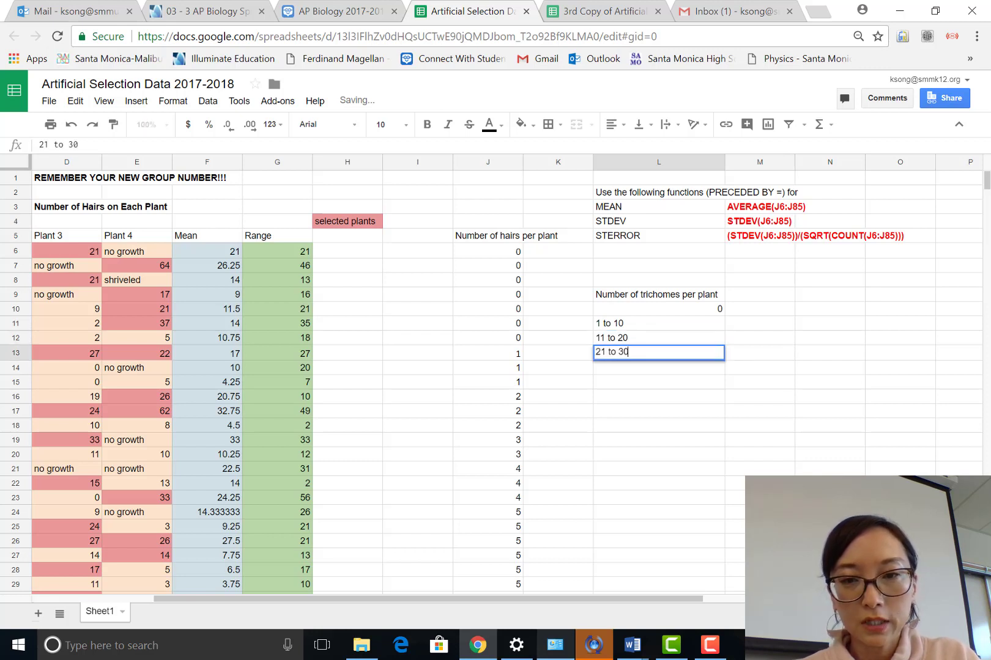
key(Return)
text(31 to 40)
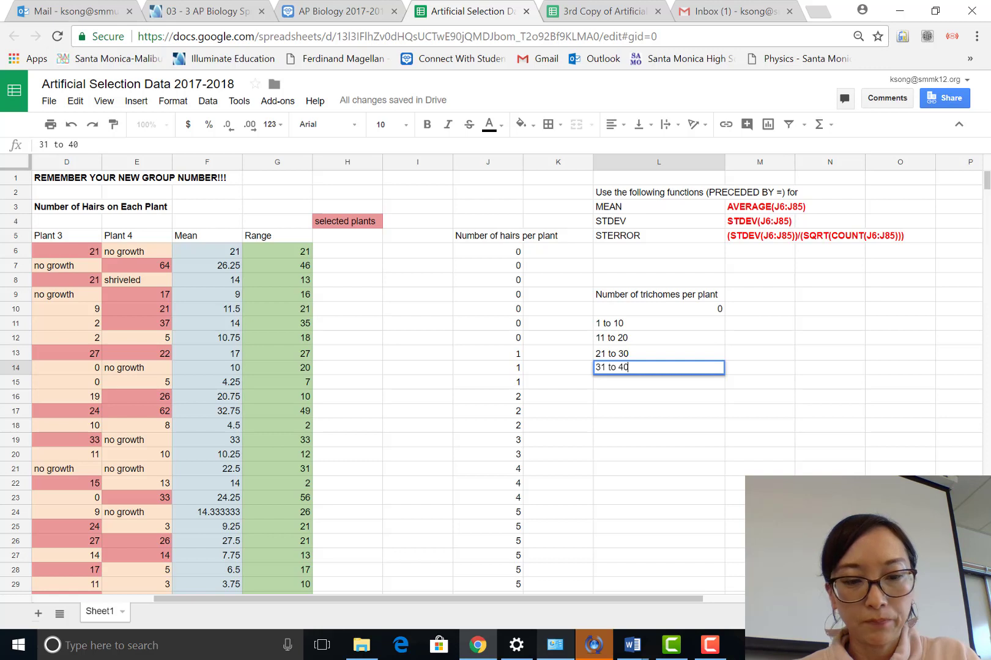
key(Return)
text(41)
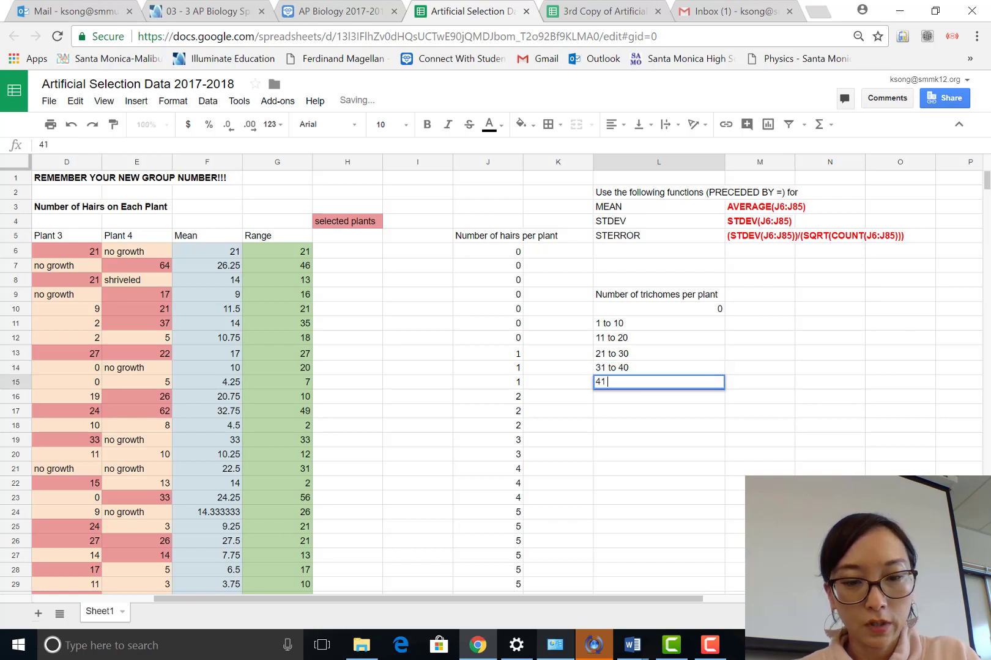
text( to 50)
key(Return)
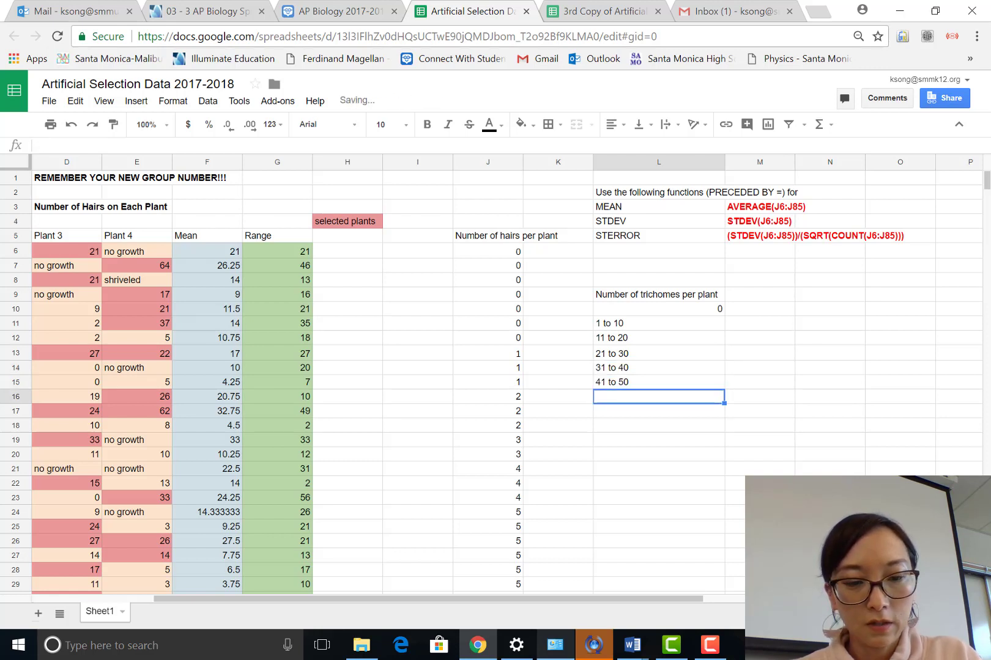
text(51 to 60)
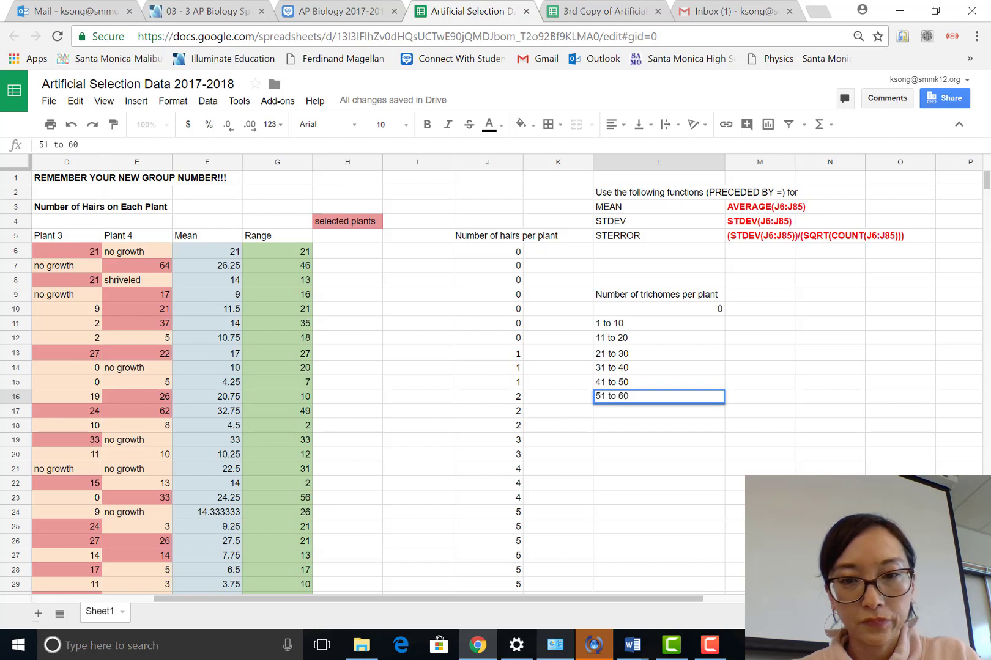
key(Return)
text(61 )
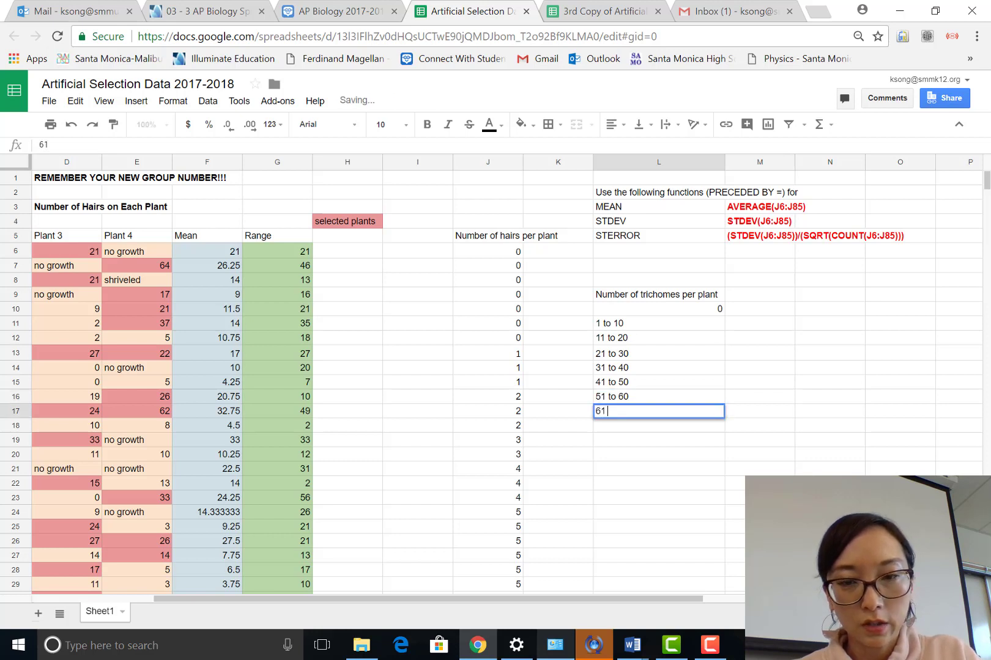
text(to 70)
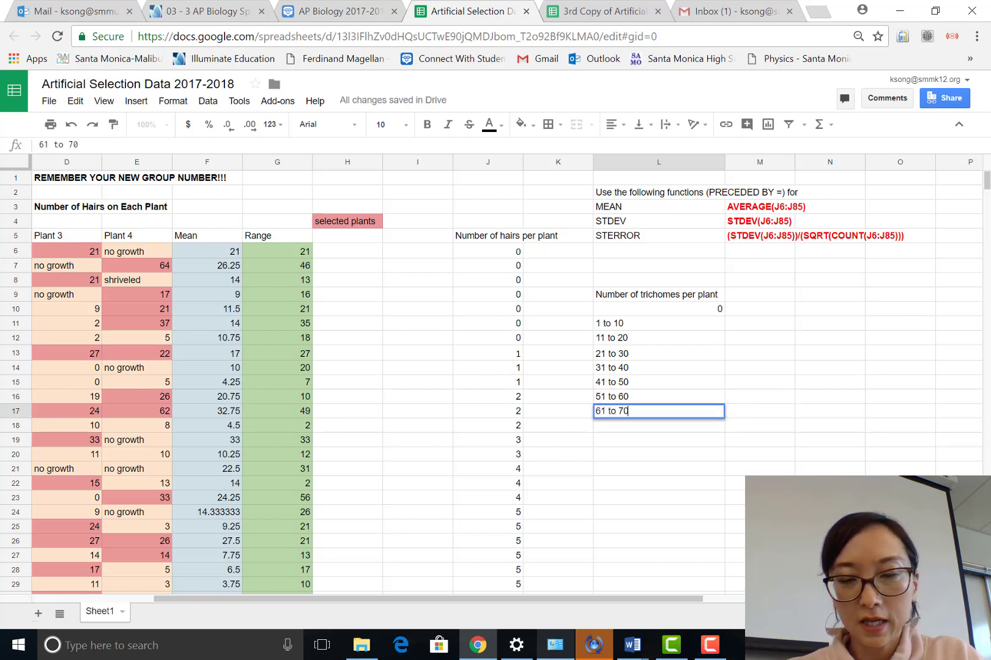
key(Return)
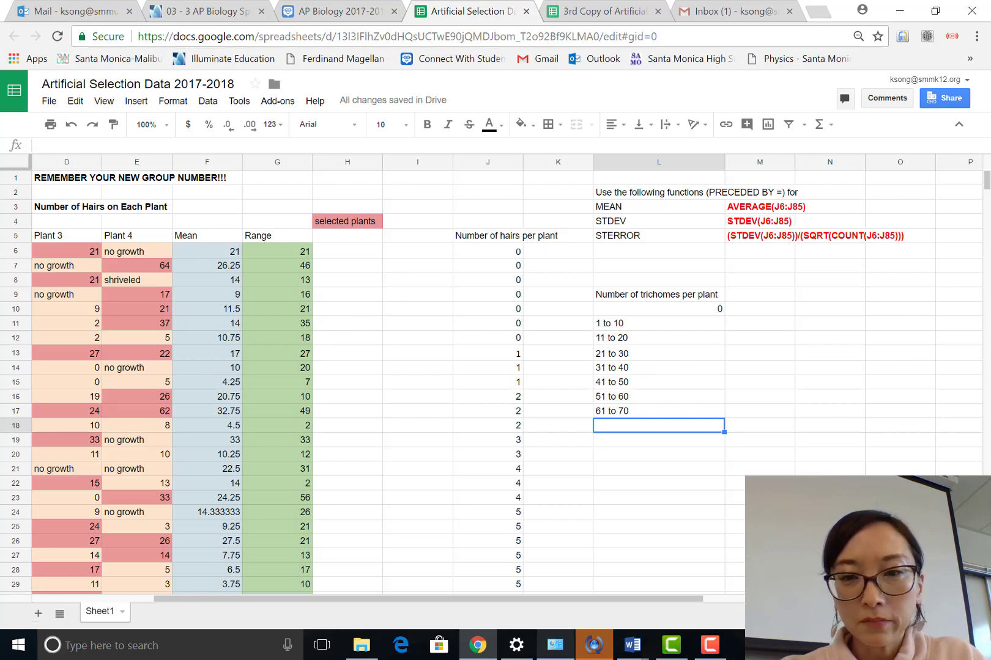
Put the heading 'Number of plants' in M9 and widen column M to fit it.
click(759, 295)
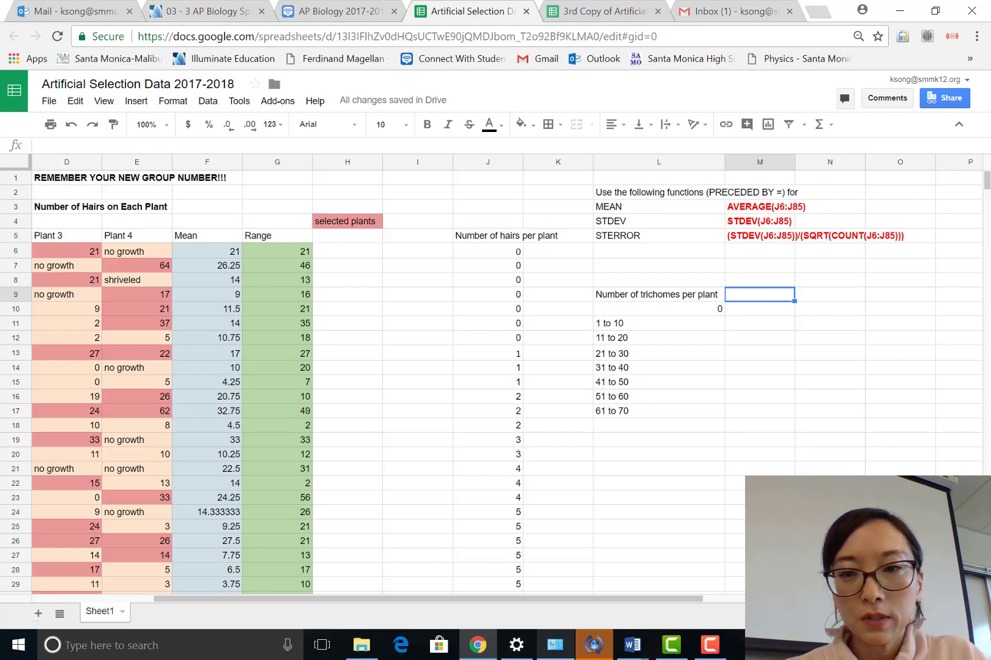
text(Number of plan)
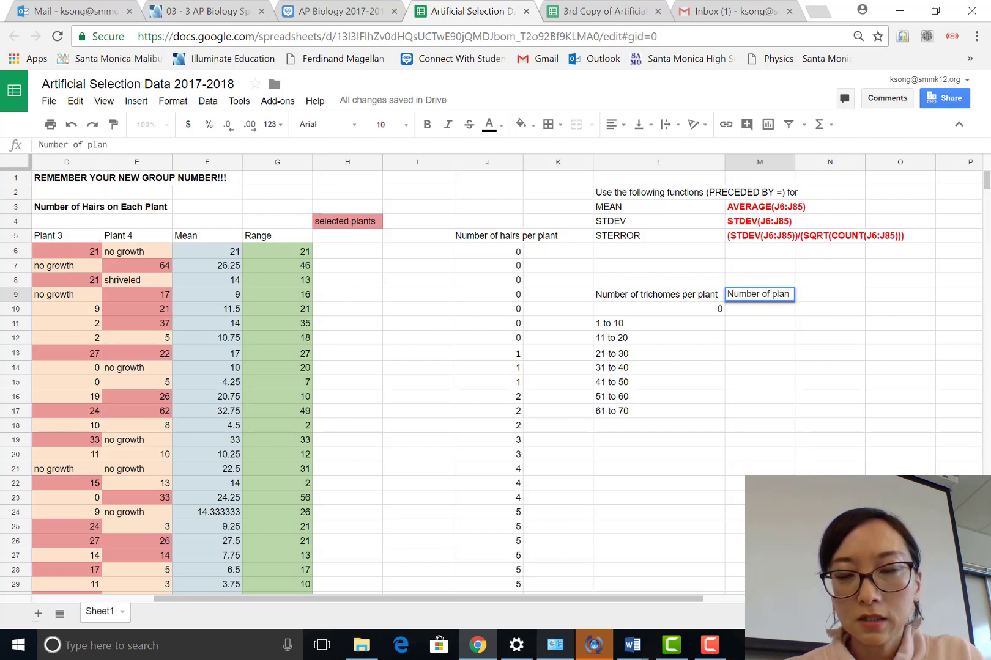
text(ts)
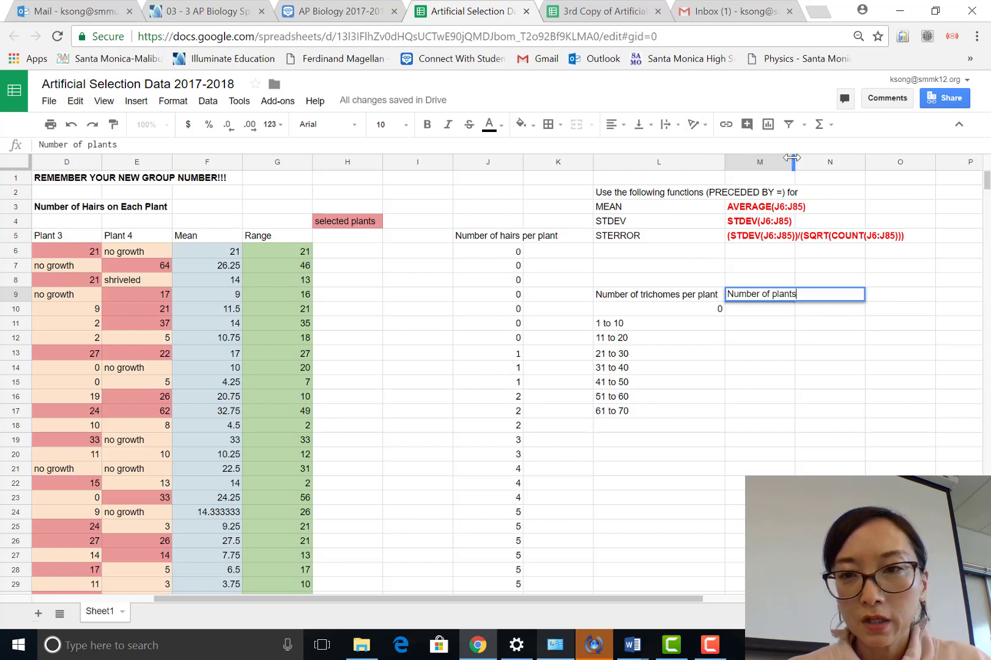
drag(794, 162, 814, 160)
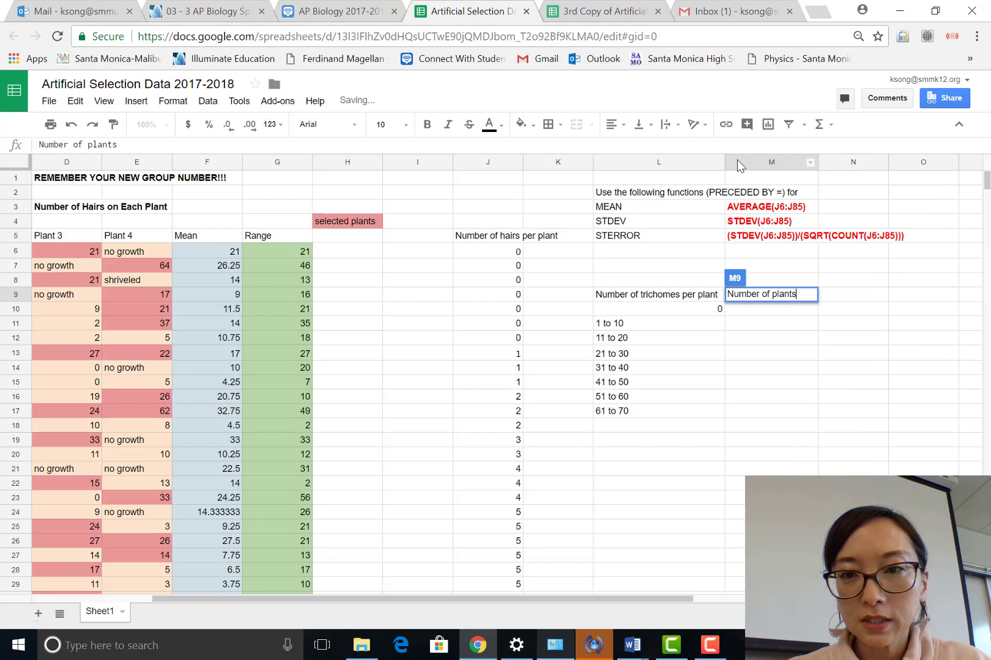
click(772, 307)
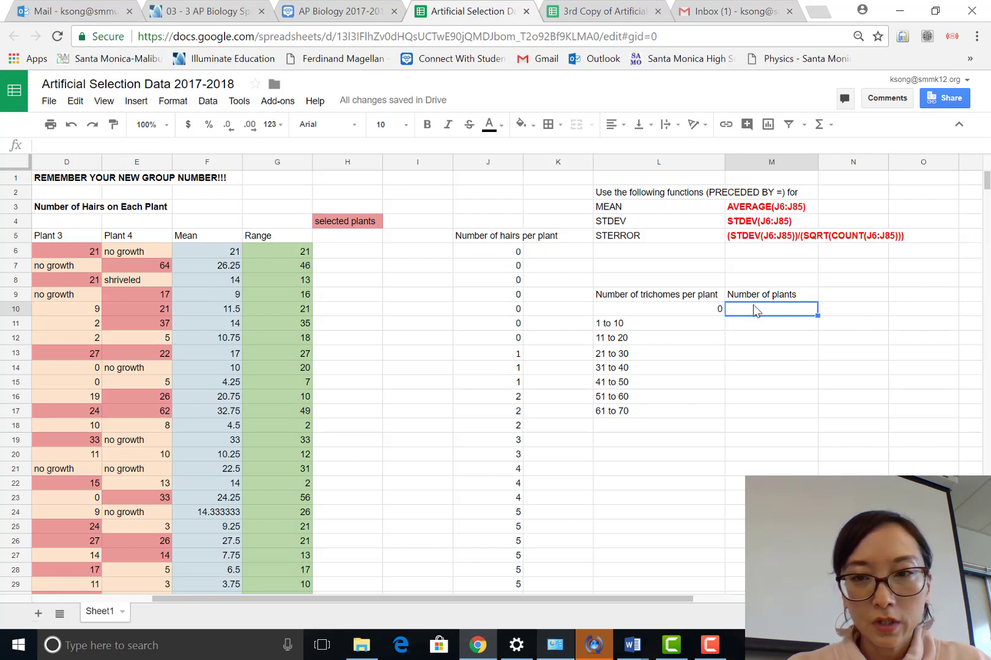
Enter the plant counts 7, 28, 21, 15, 6, 0, 1 and 2 into M10:M17.
text(7)
key(Return)
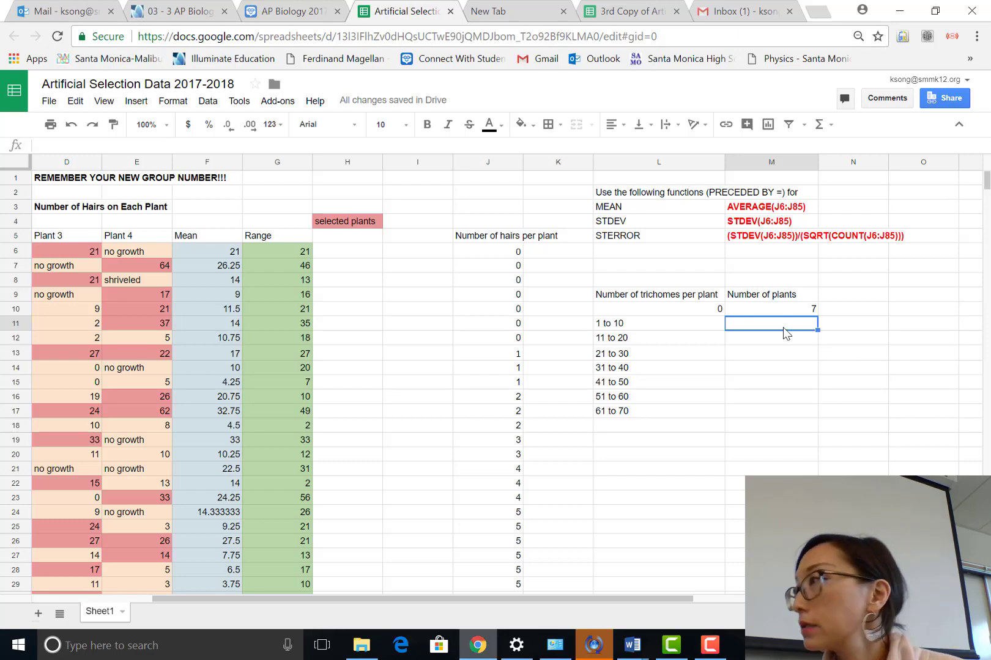
text(28)
key(Return)
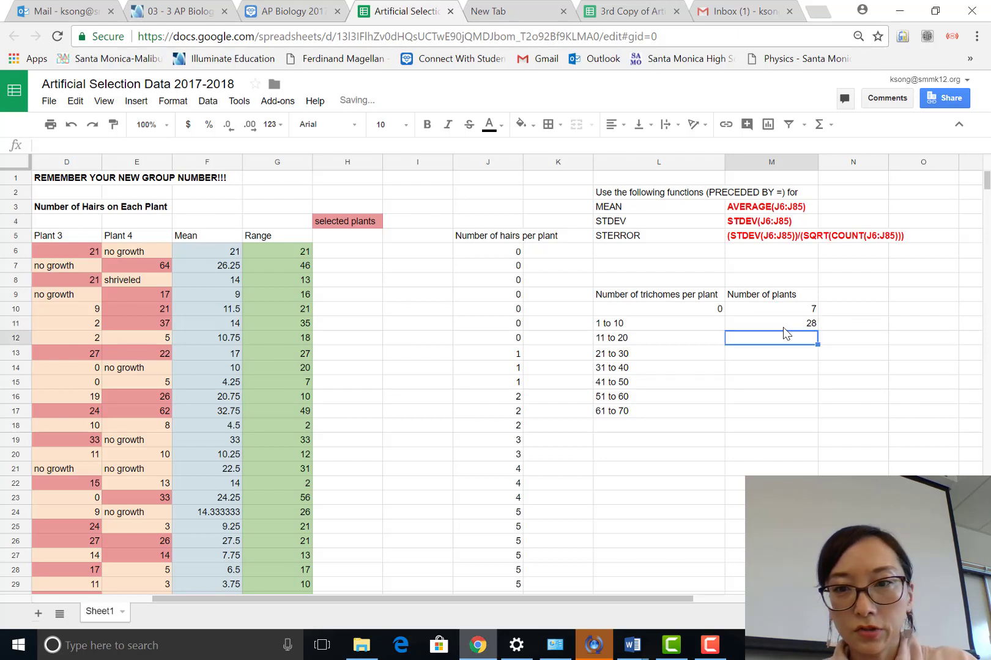
text(21)
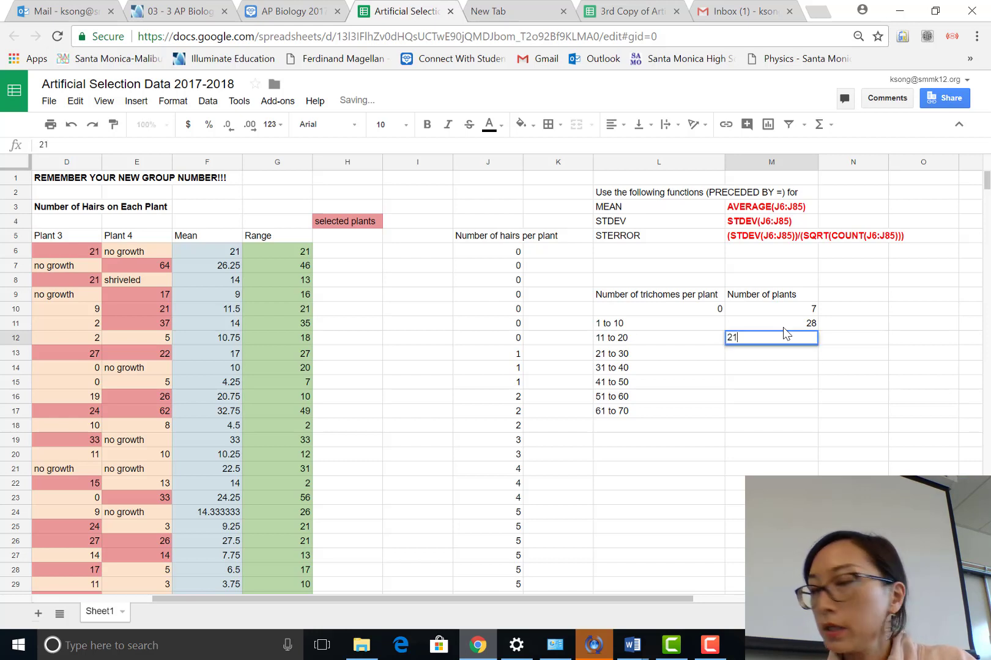
key(Return)
text(15)
key(Return)
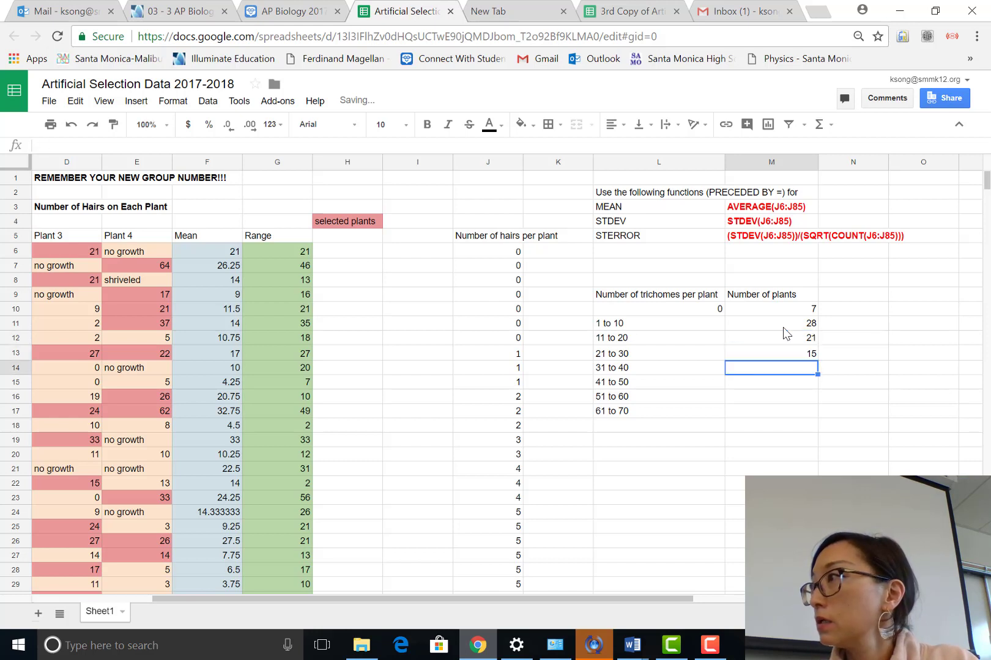
text(6)
key(Return)
text(0)
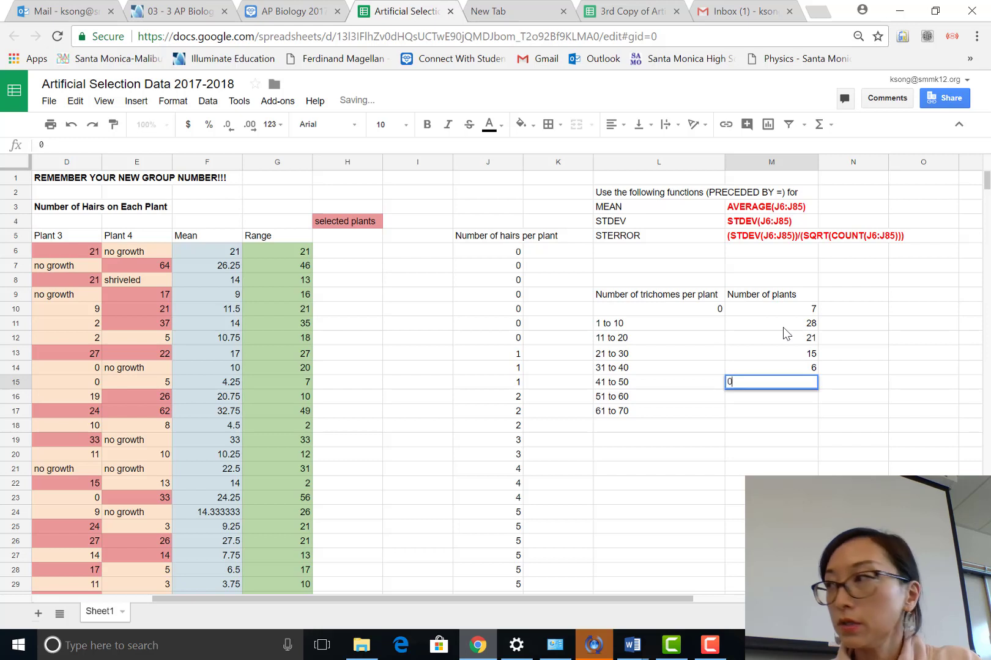
key(Return)
text(1)
key(Return)
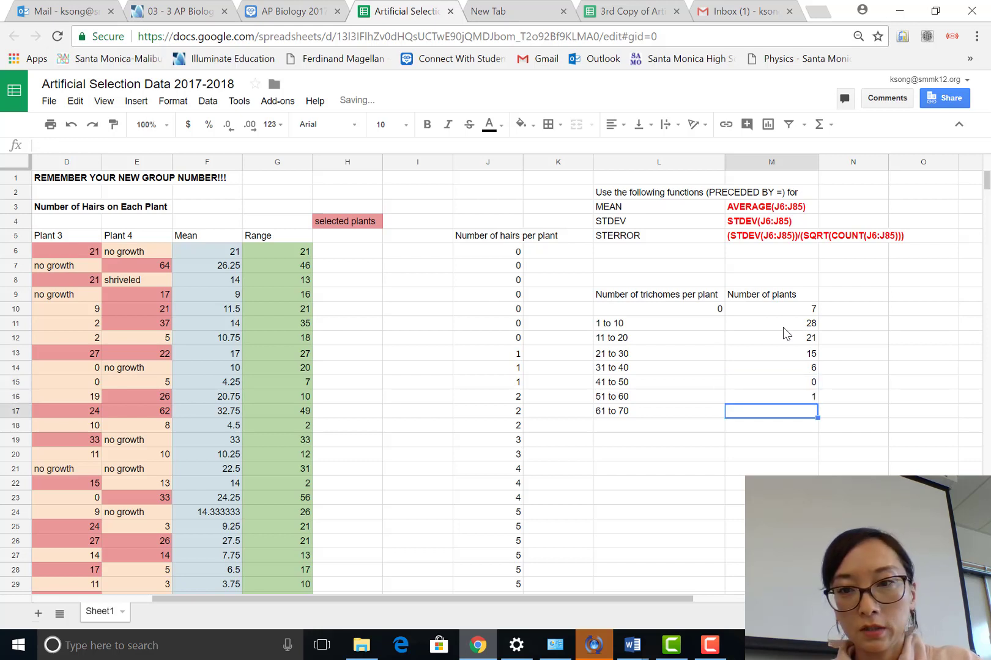
text(2)
key(Return)
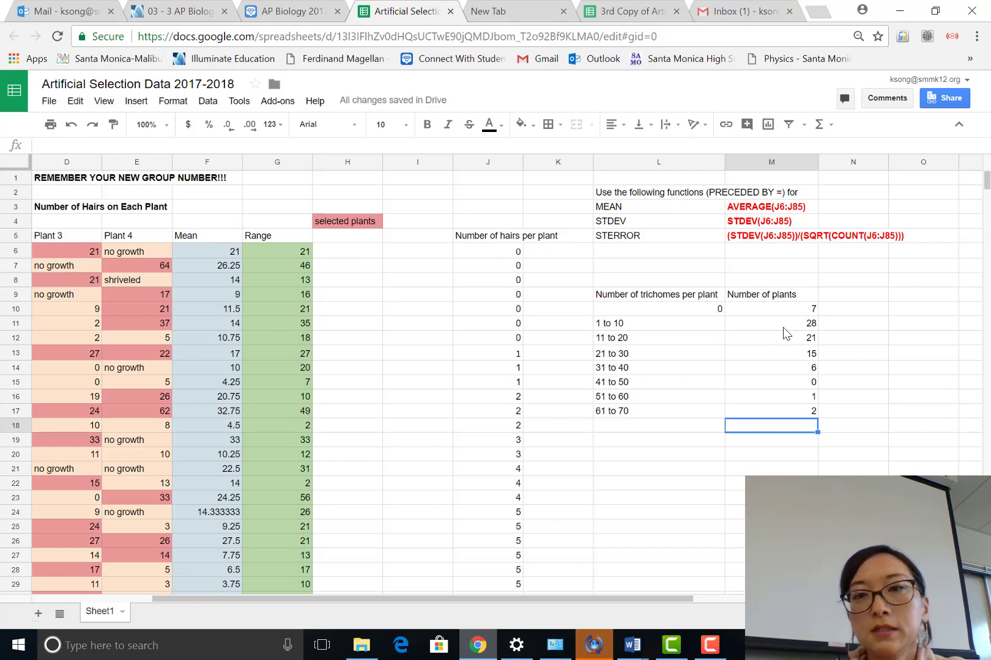
Select the table L9:M17 and insert a chart from it.
click(649, 297)
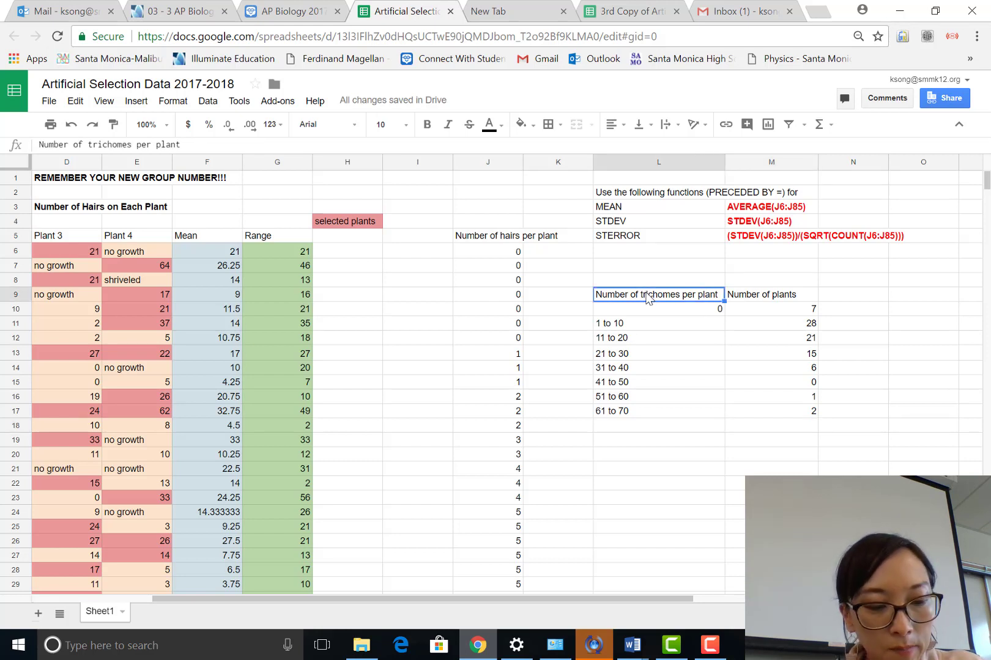
shift+click(788, 416)
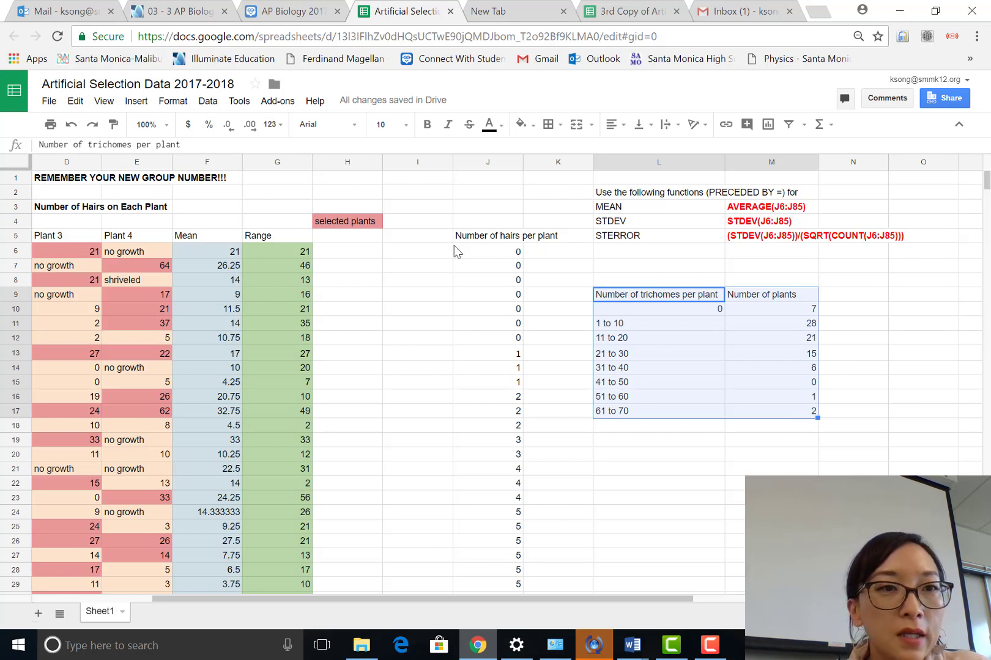
click(136, 102)
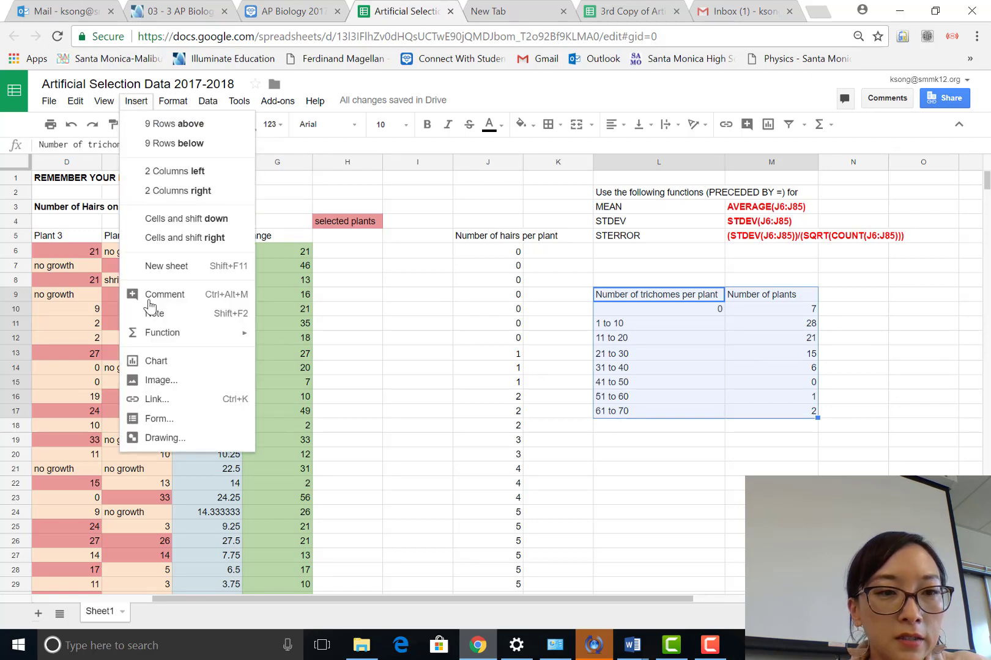
click(154, 364)
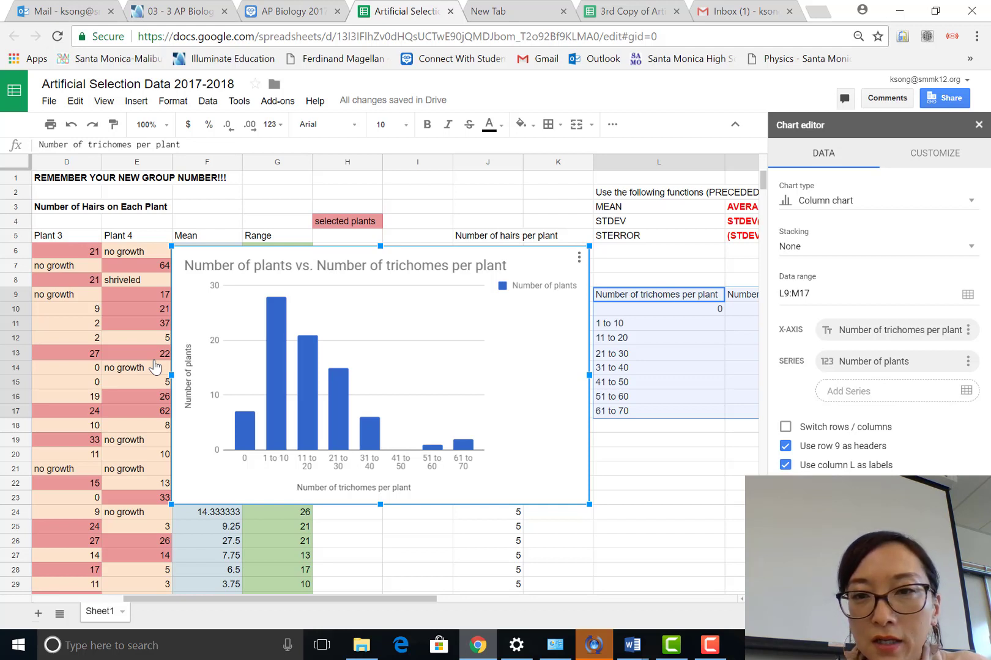
Browse the chart type list, keeping the column chart, then move to the Customize options.
click(862, 206)
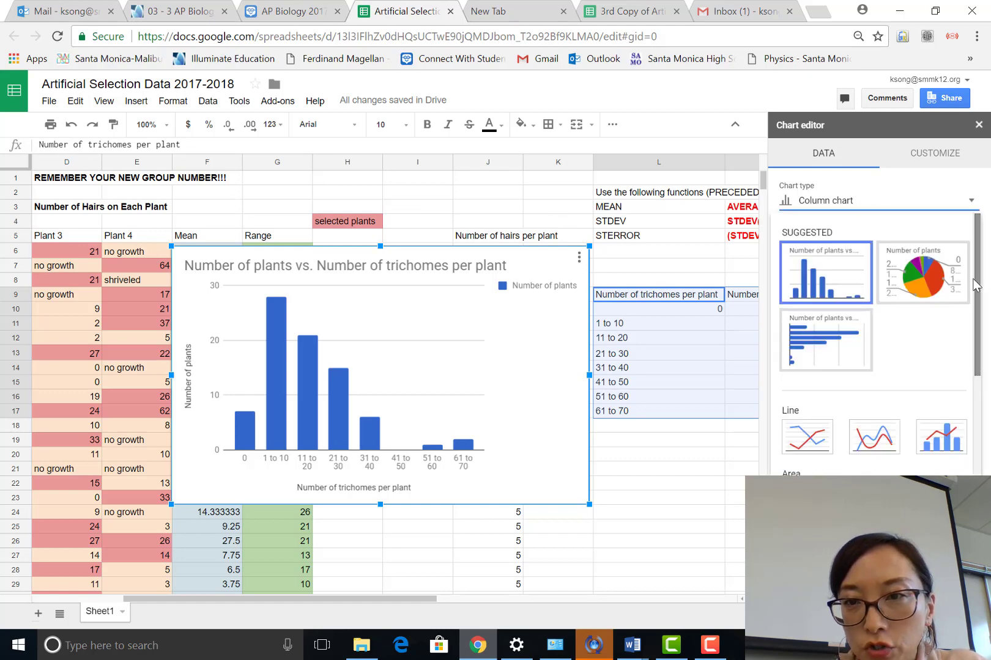
scroll(975, 285, down, 6)
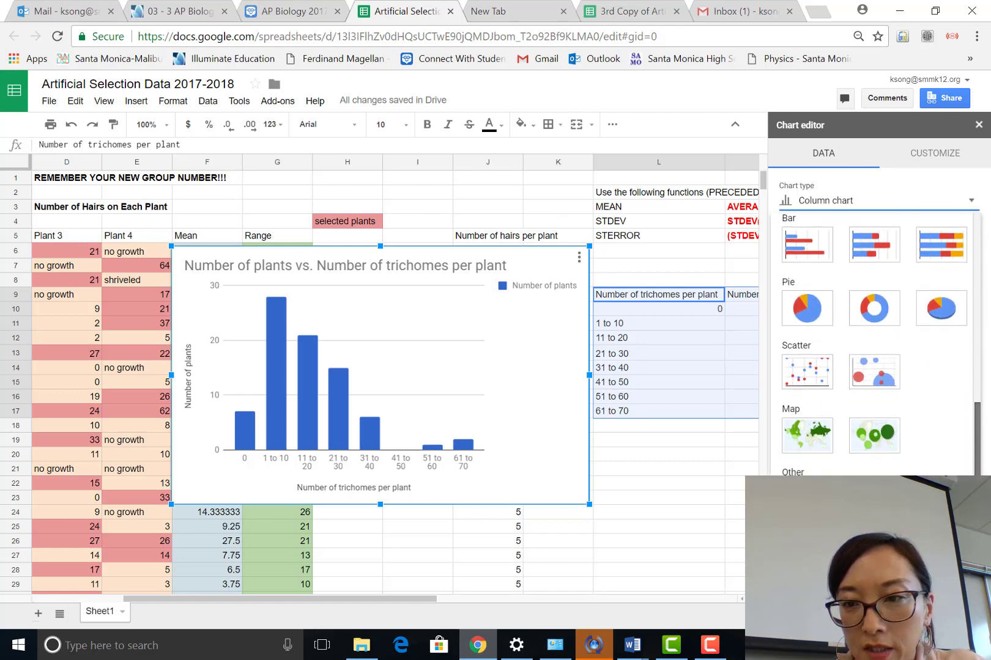
scroll(975, 285, down, 1)
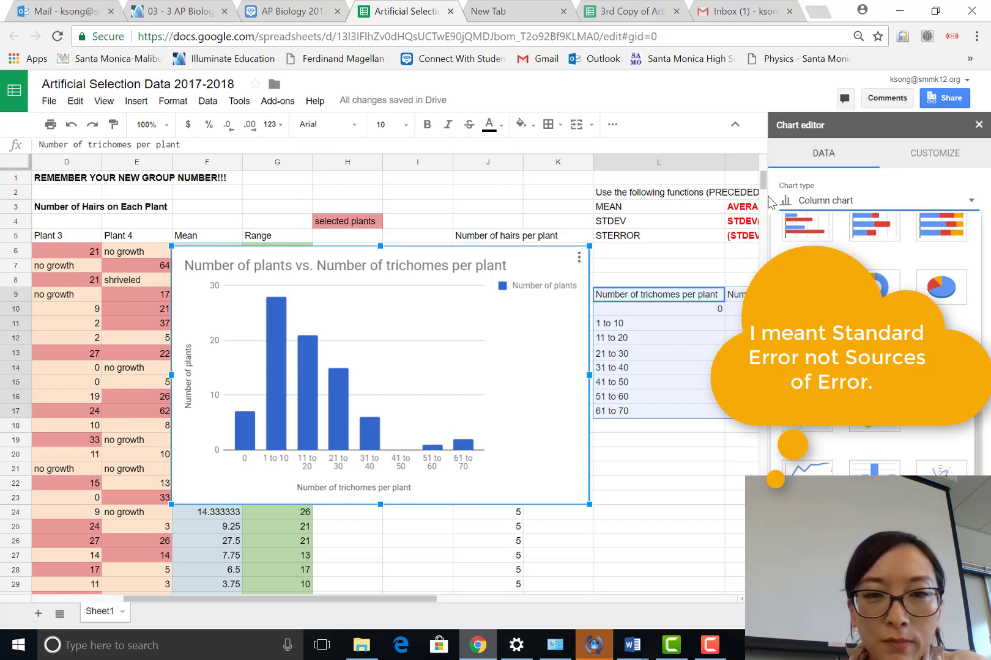
mouse_move(287, 407)
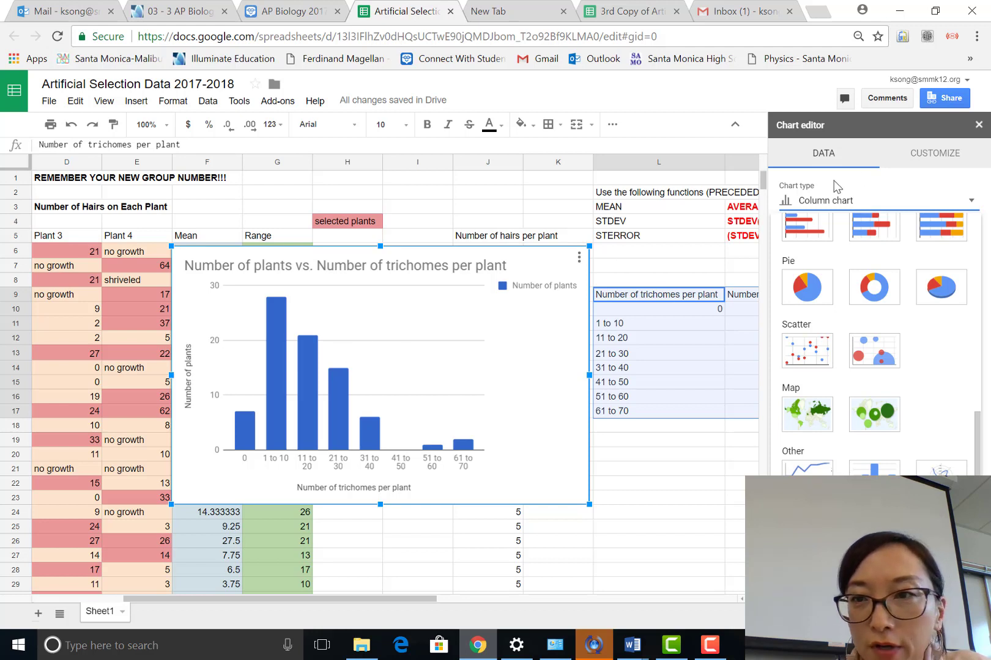
click(942, 156)
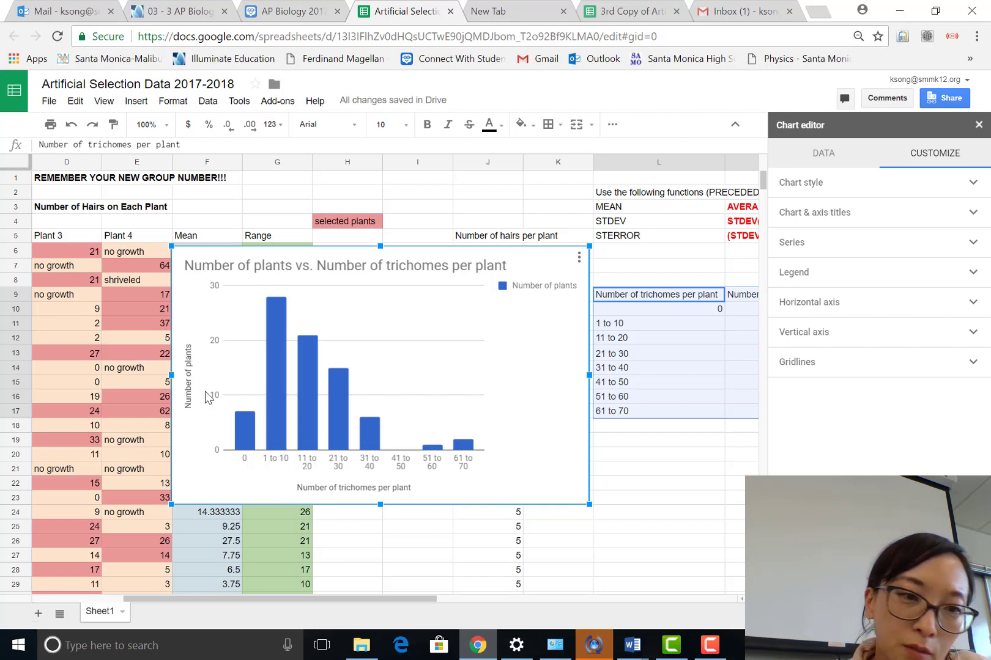
Set the chart's legend position to None.
click(973, 275)
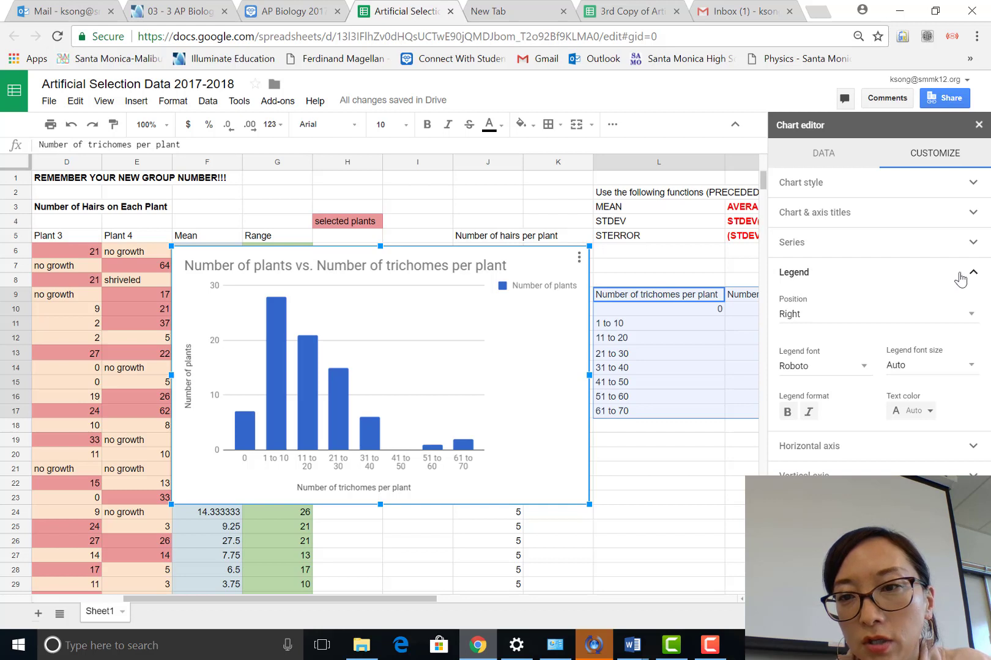
click(971, 314)
click(818, 228)
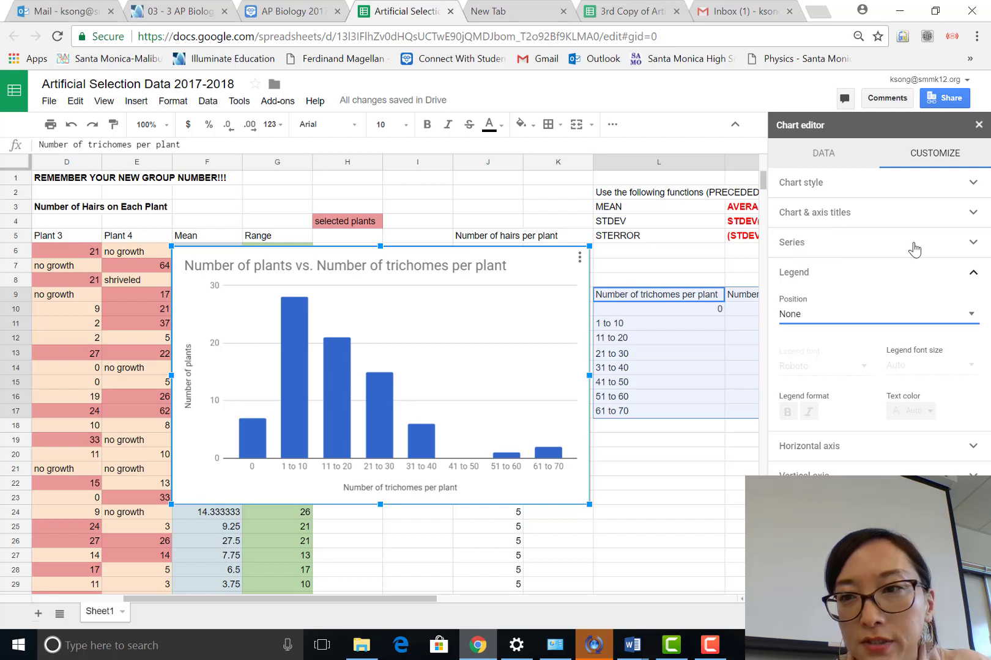
click(970, 246)
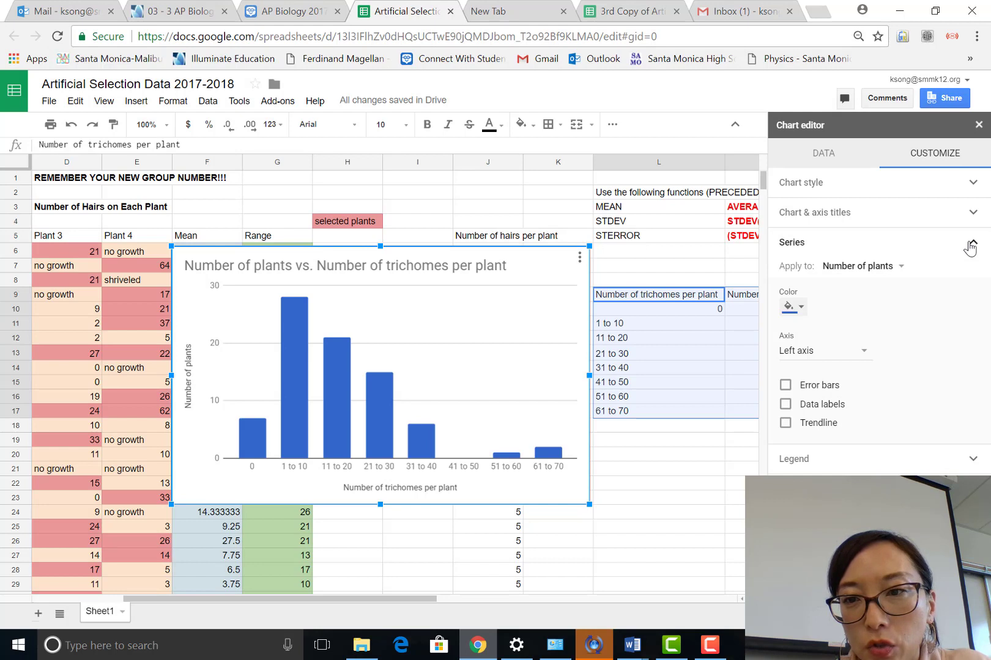
Turn on constant error bars of 1.53 for the Number of plants series.
click(785, 386)
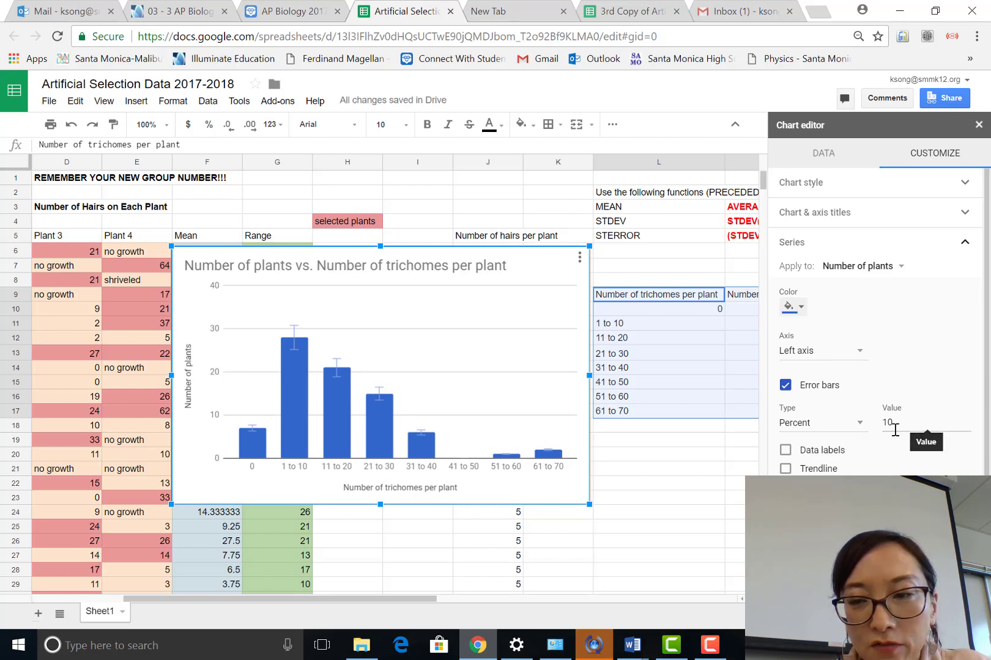
click(860, 432)
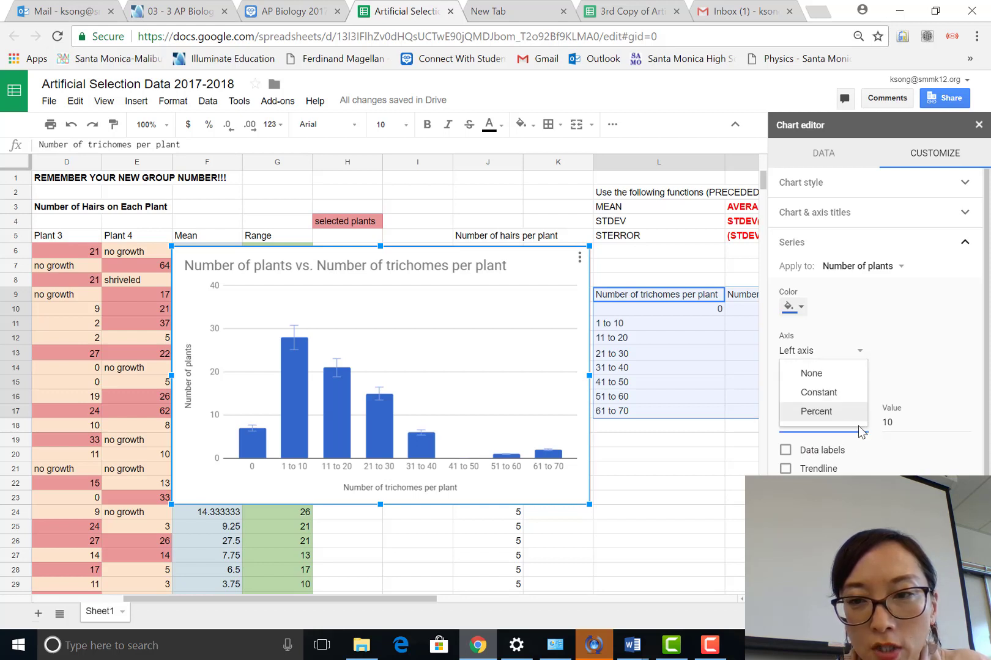
click(818, 393)
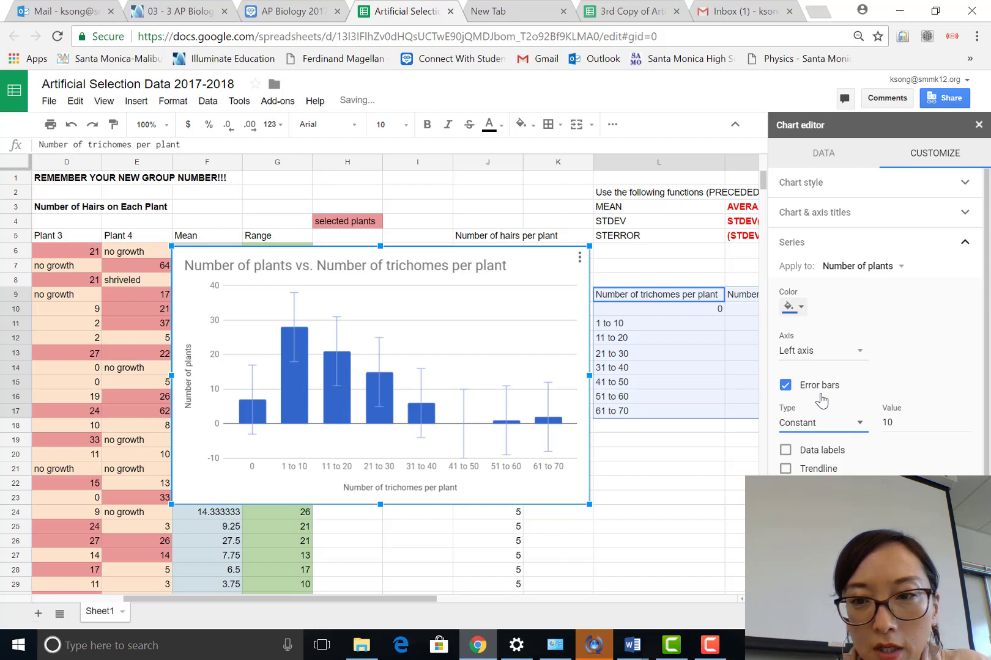
click(903, 423)
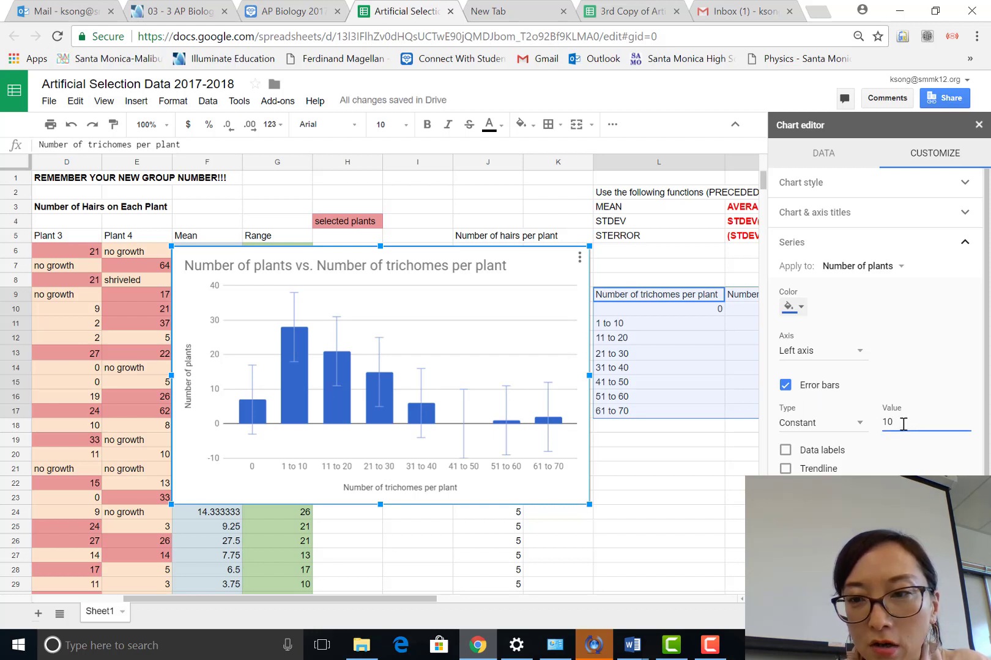
key(BackSpace)
text(.)
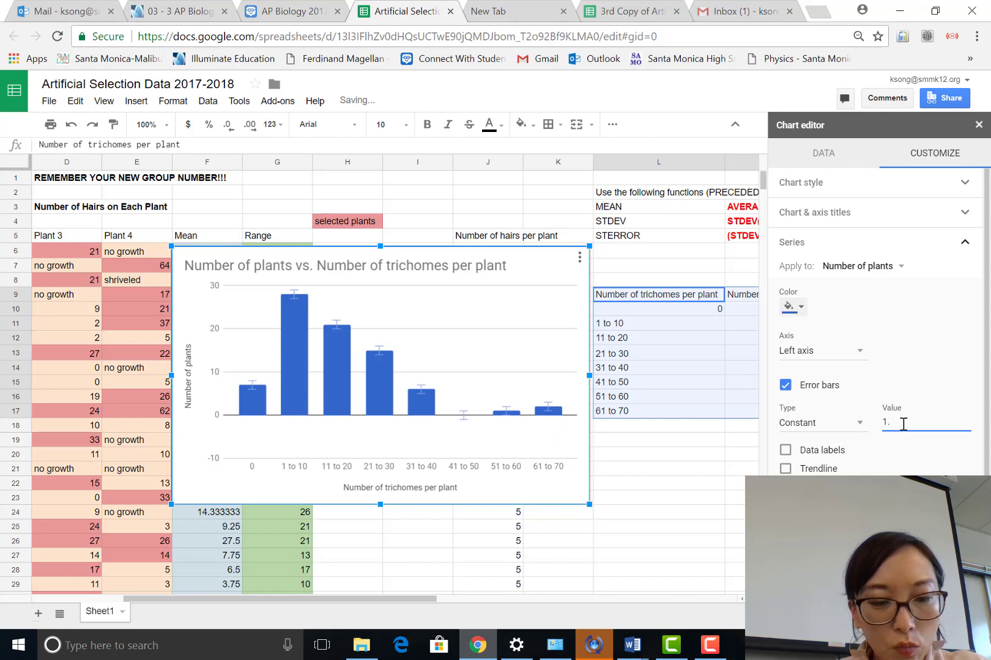
text(53)
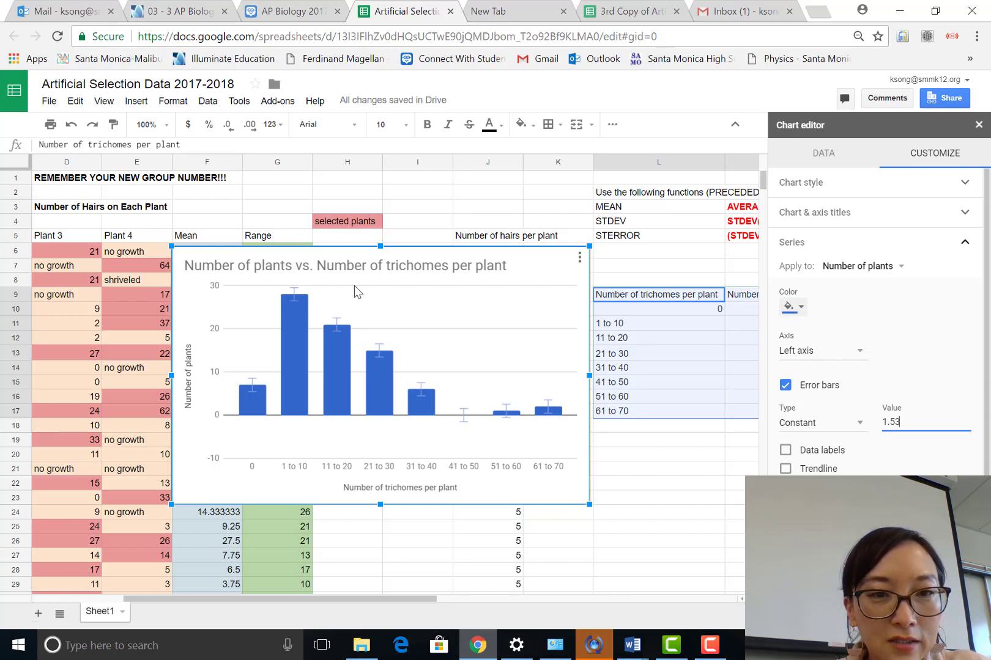
Replace the existing chart title with 'Distribution of trichome densities for Parental Generation of Wisconsin Fast Plants'.
click(821, 214)
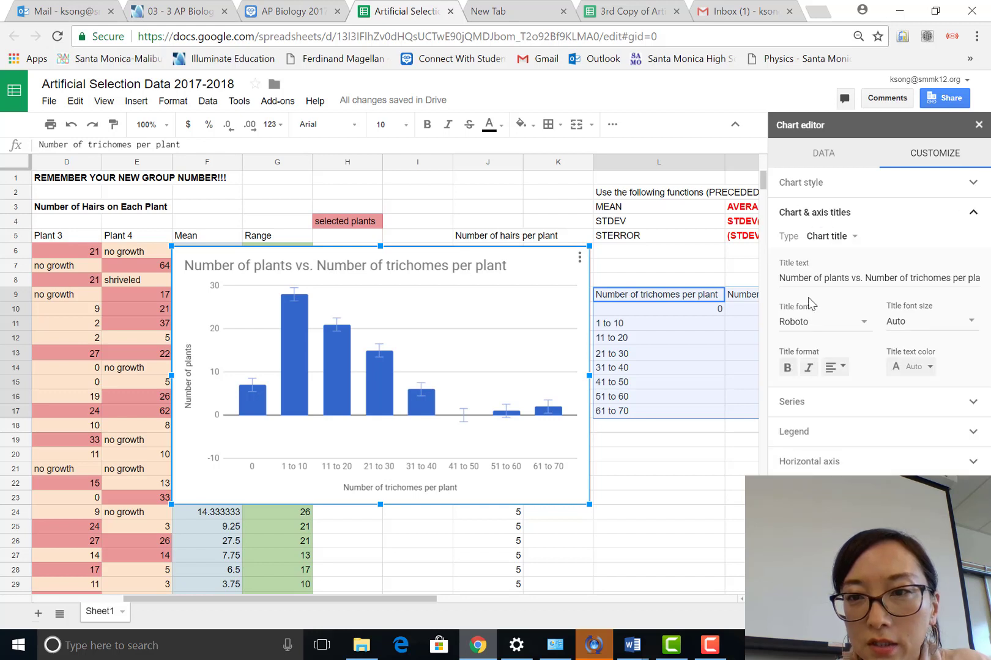
click(806, 280)
key(ctrl+a)
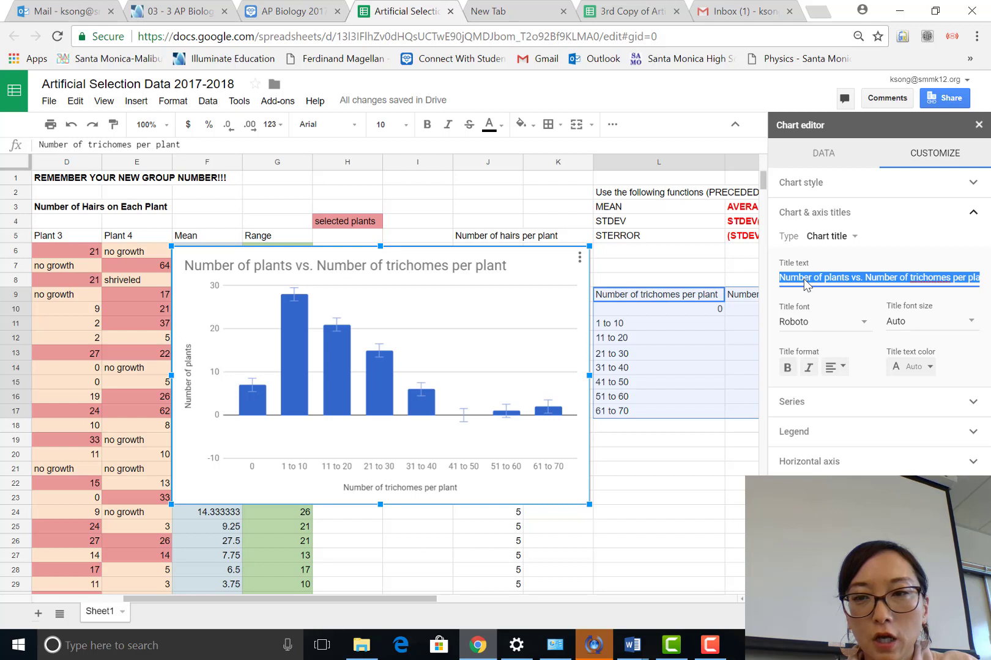
text(Distributi)
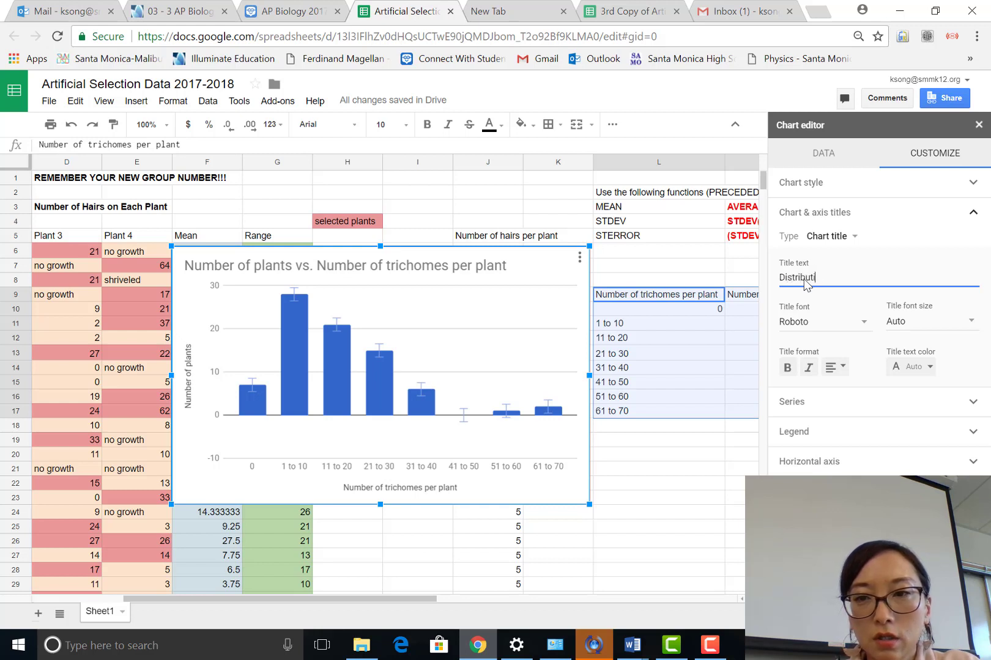
text(on of tricho)
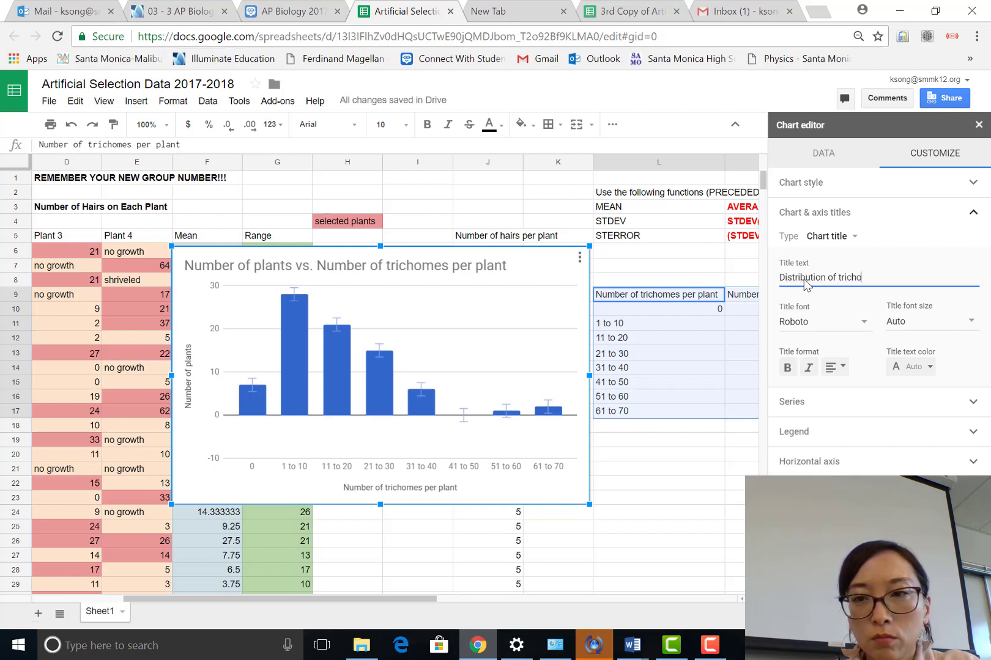
text(me densitie)
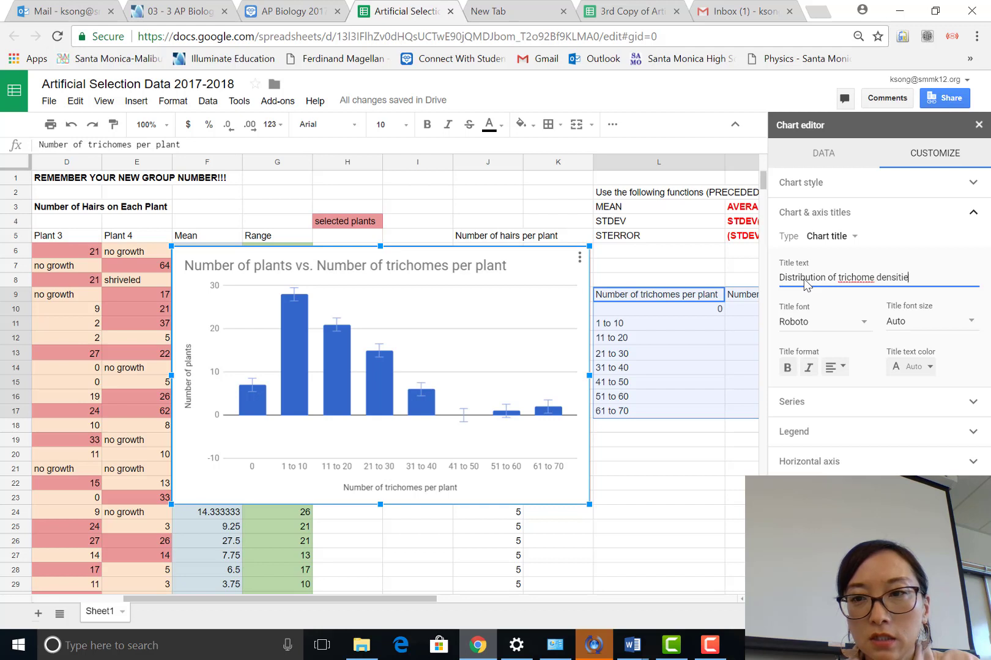
text(s for Parent)
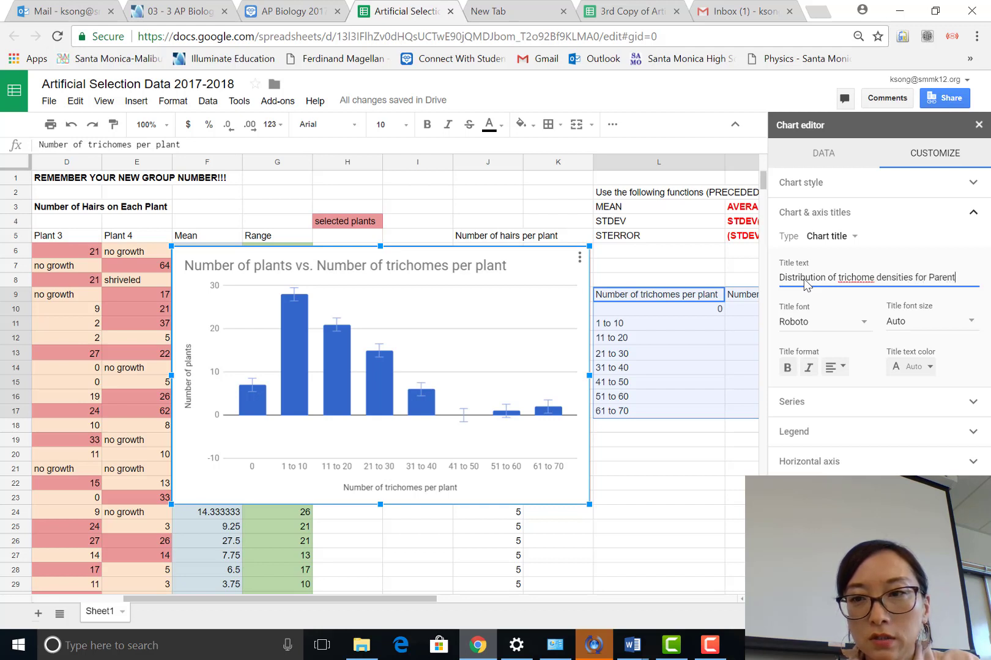
text(al Generation of)
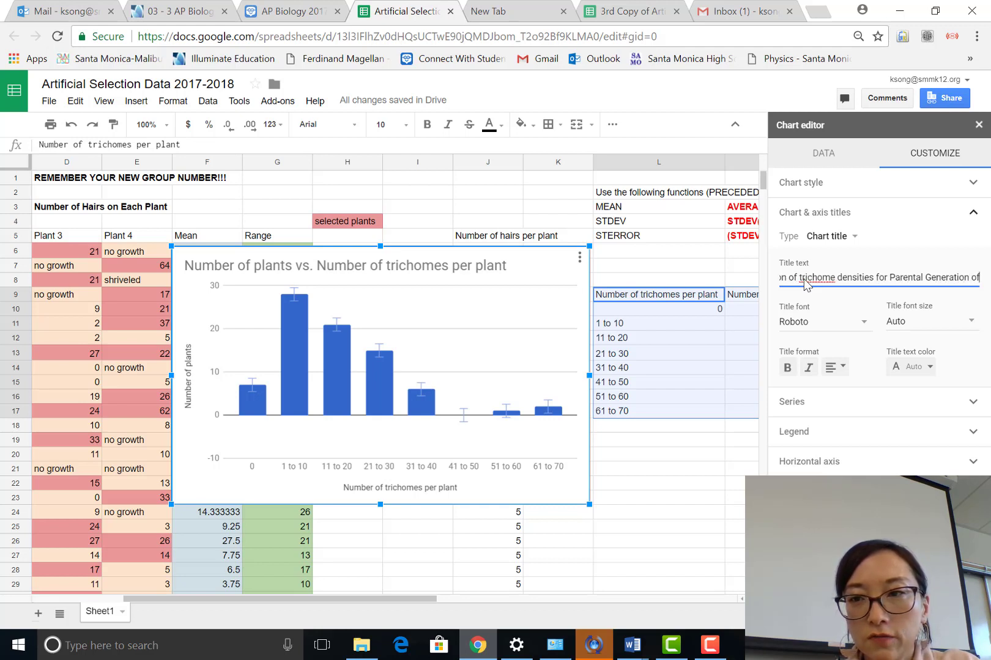
text( Wisconsin)
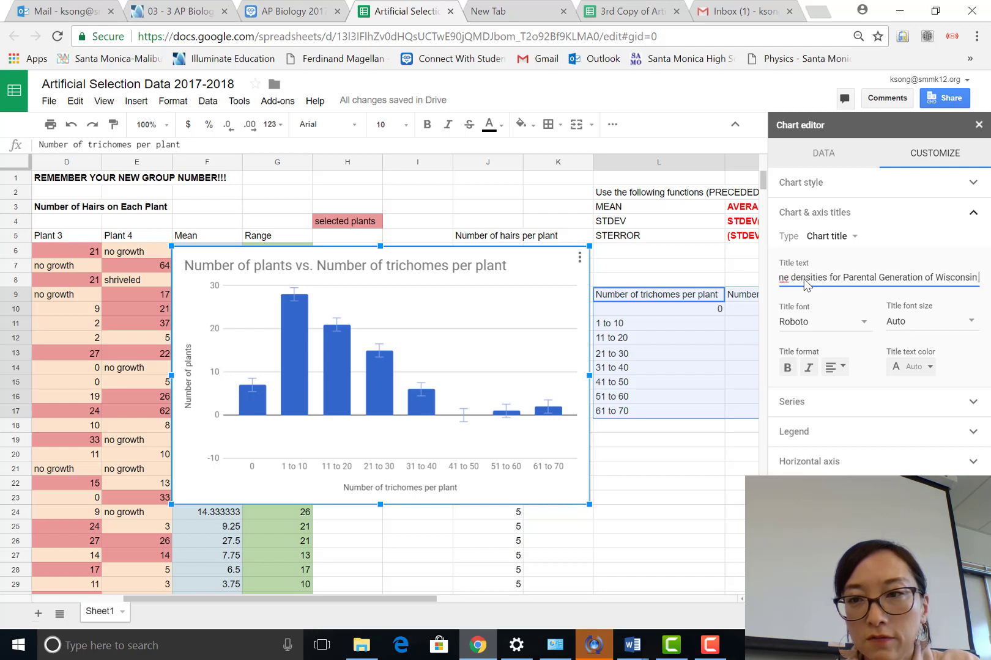
text( Fast Plants)
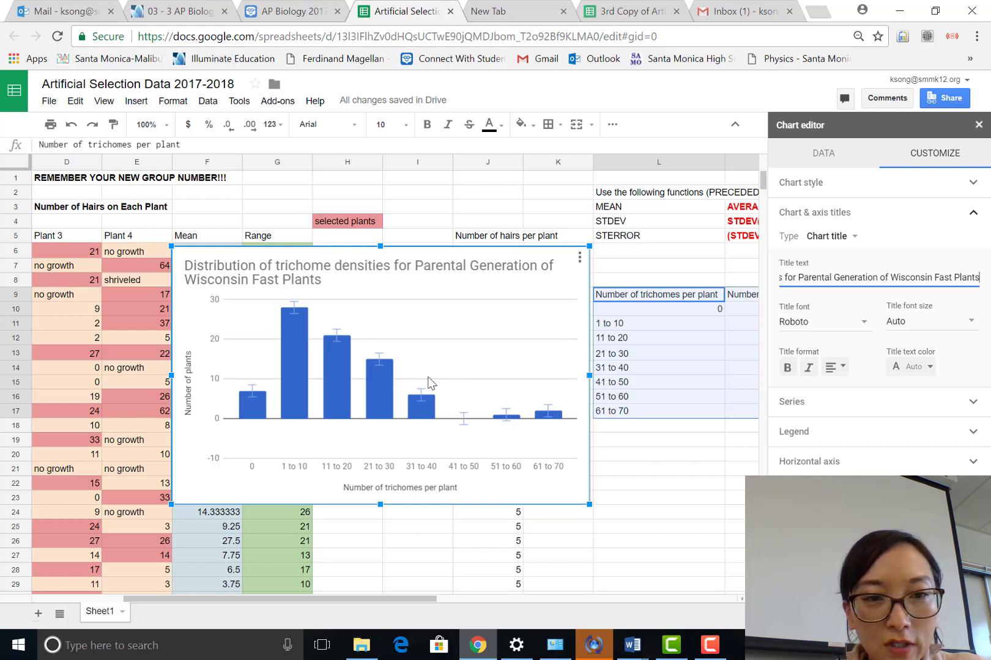
mouse_move(297, 333)
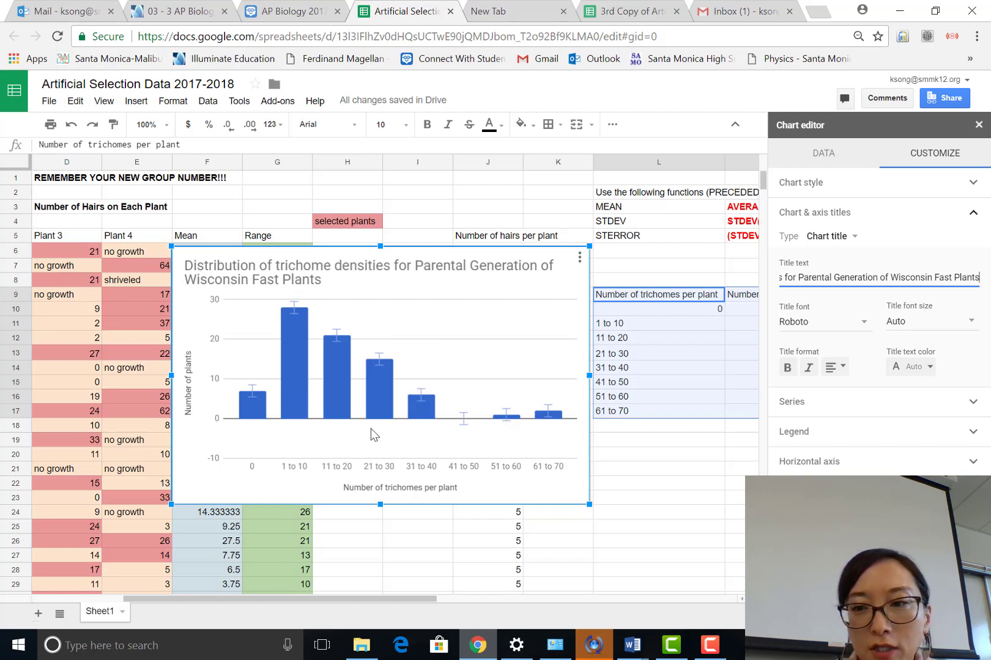
Close the chart editor and scroll the Artificial Selection Data sheet back to column A.
click(702, 647)
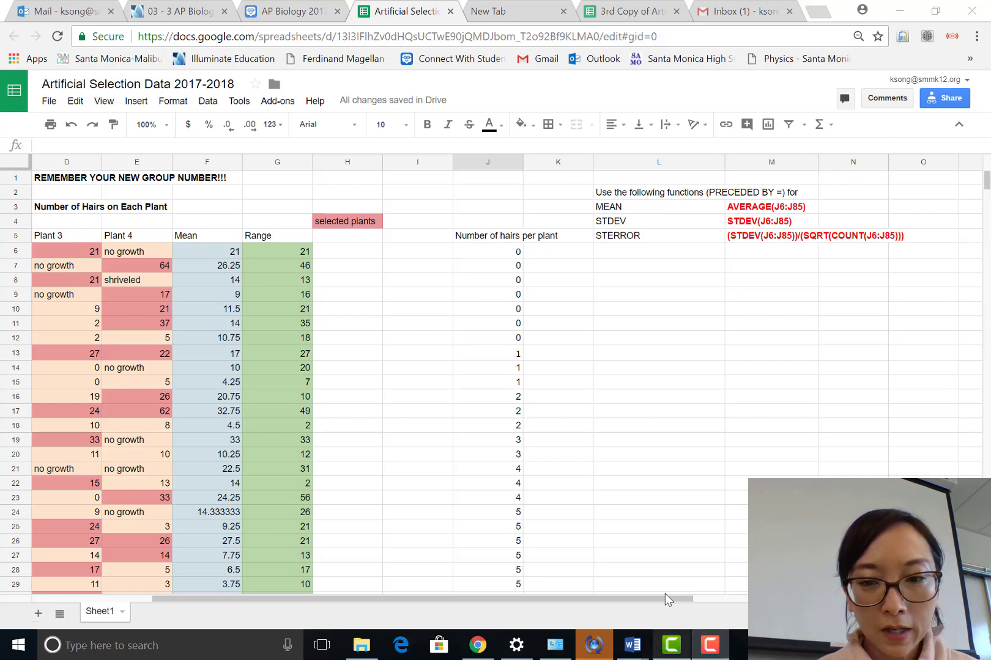
drag(670, 599, 581, 607)
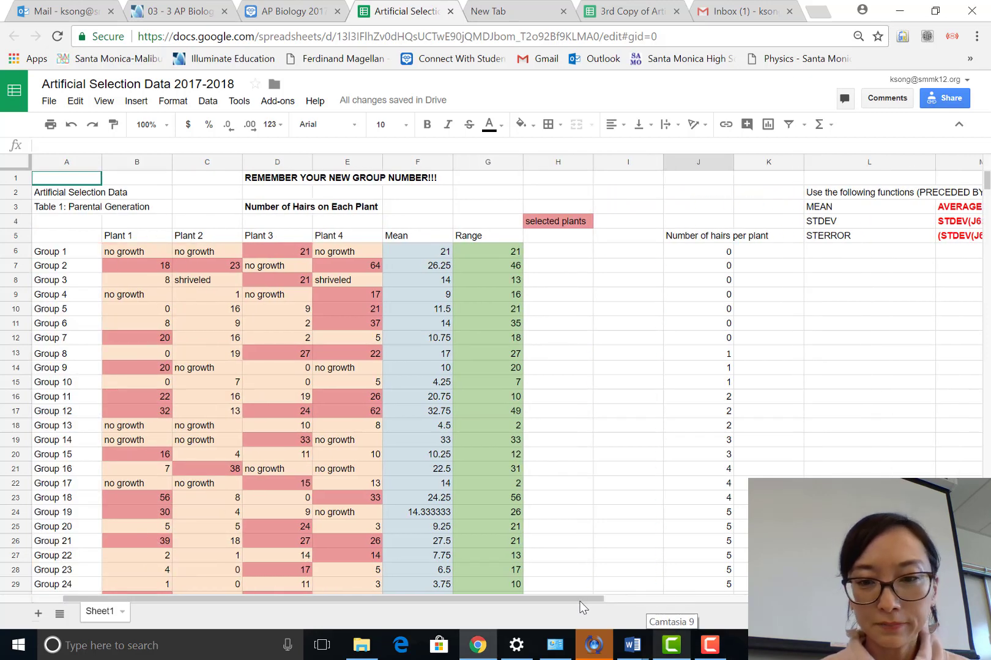